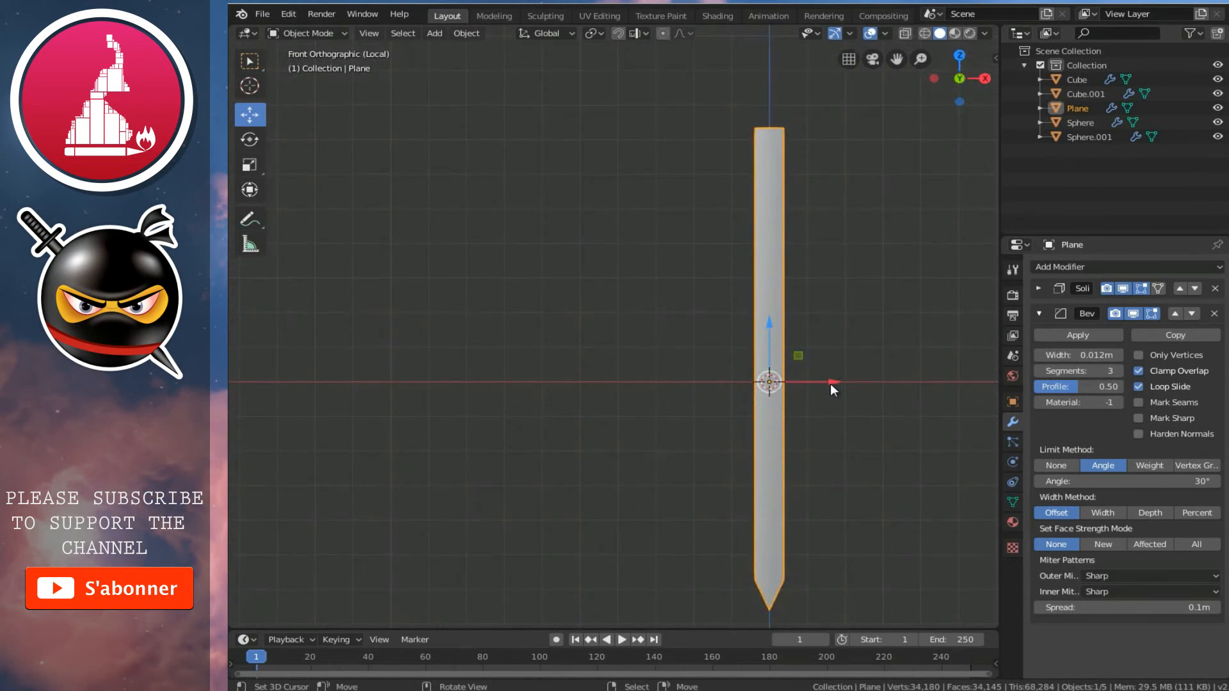
Step: Add a mesh cylinder with 16 vertices at the base of the pointed plank
key("shift+a")
mouse_move(803, 409)
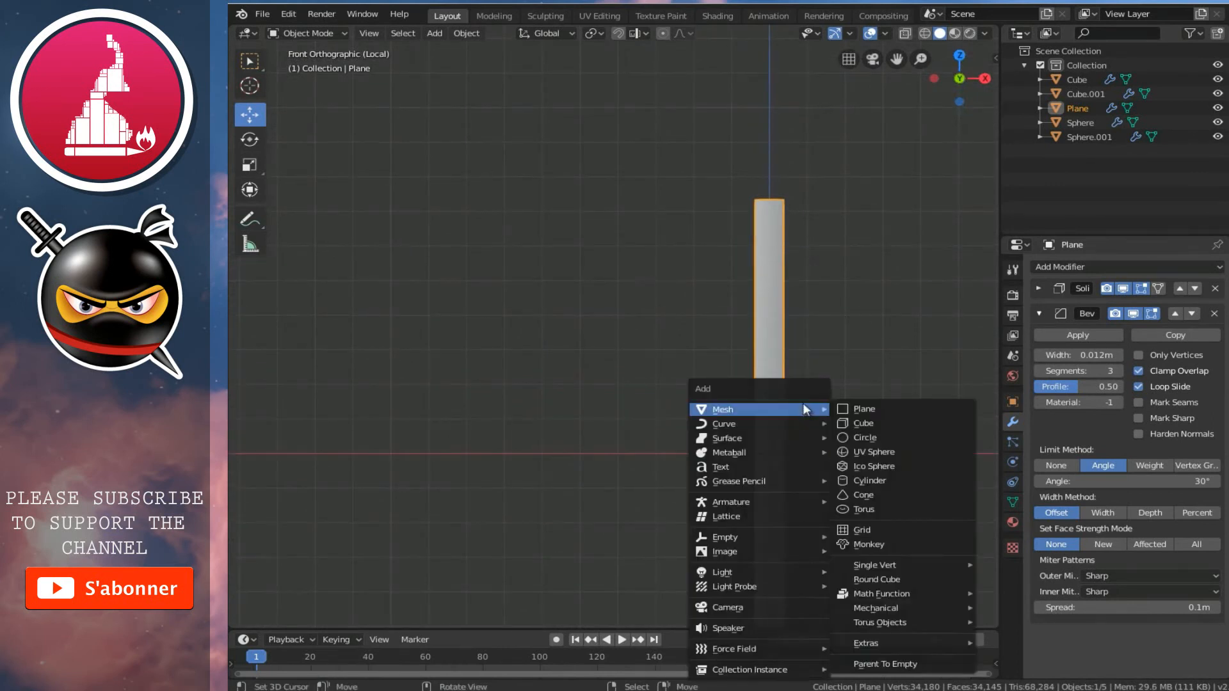
left_click(869, 481)
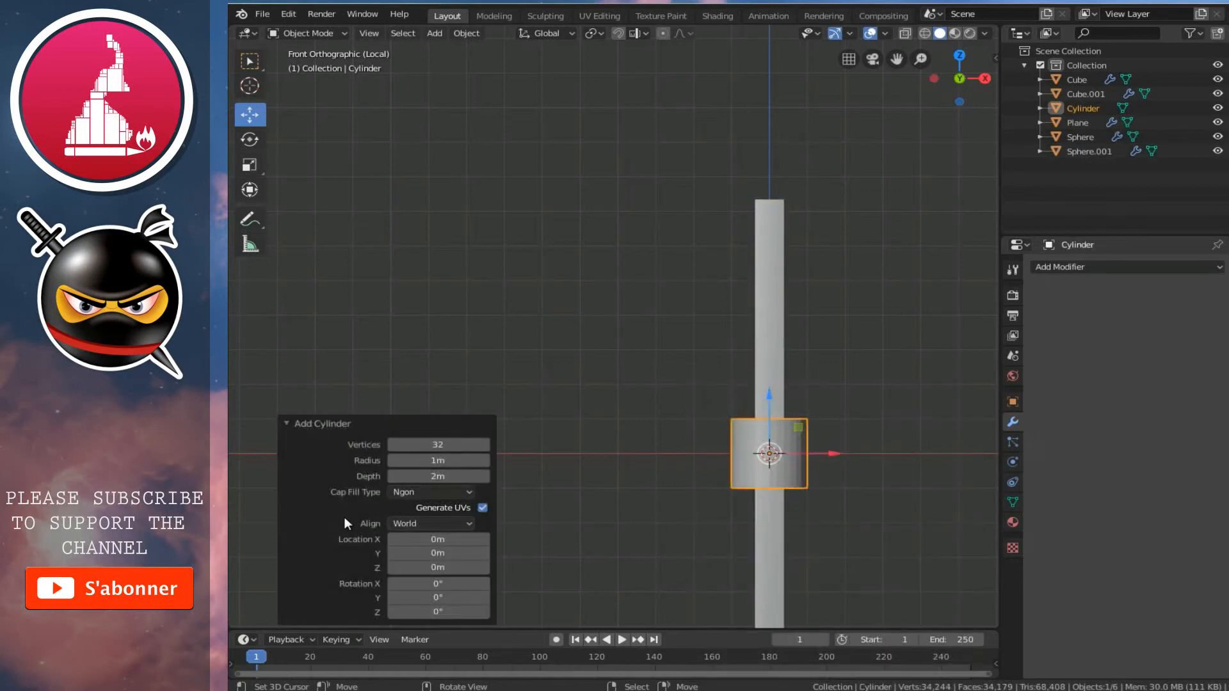
double_click(430, 444)
scroll(770, 479, "up", 1)
Step: In Edit Mode, move the whole cylinder mesh up along Z by 5.61 m and then 2.26 m, above the plank's upper end
key("Tab")
scroll(758, 489, "down", 2, "ctrl")
scroll(758, 489, "down", 1, "ctrl")
scroll(733, 489, "up", 2, "shift")
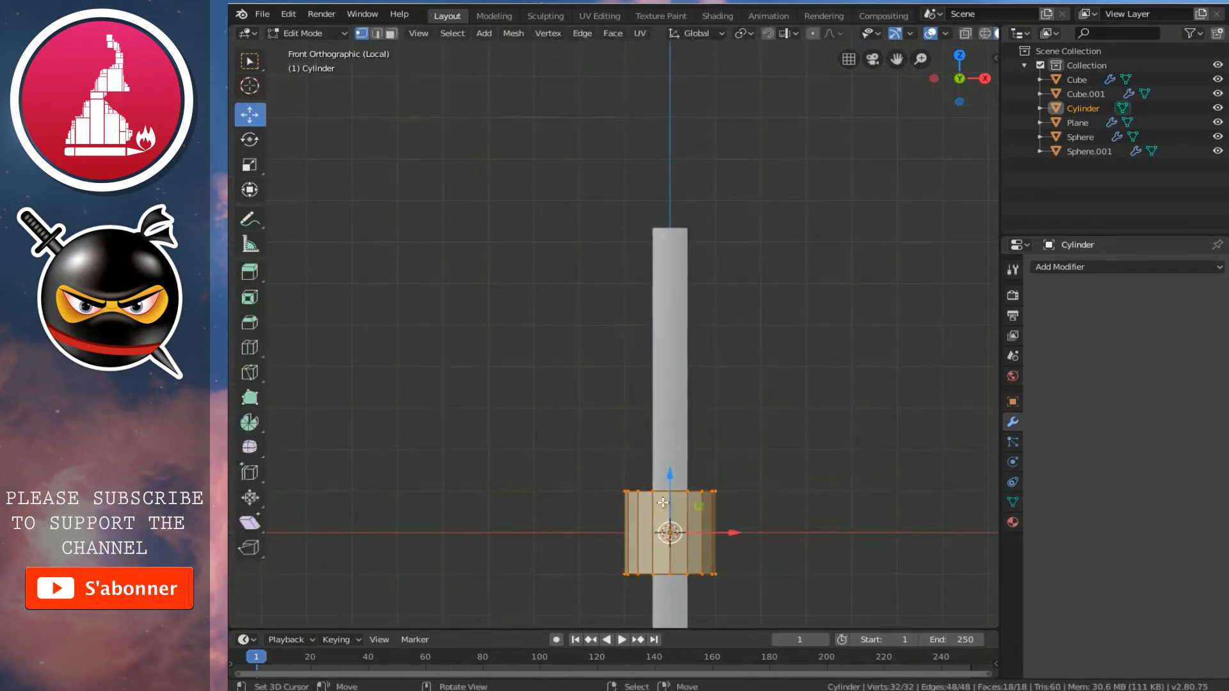
key("g")
left_click(671, 317)
scroll(671, 318, "up", 2, "shift")
scroll(672, 318, "up", 1)
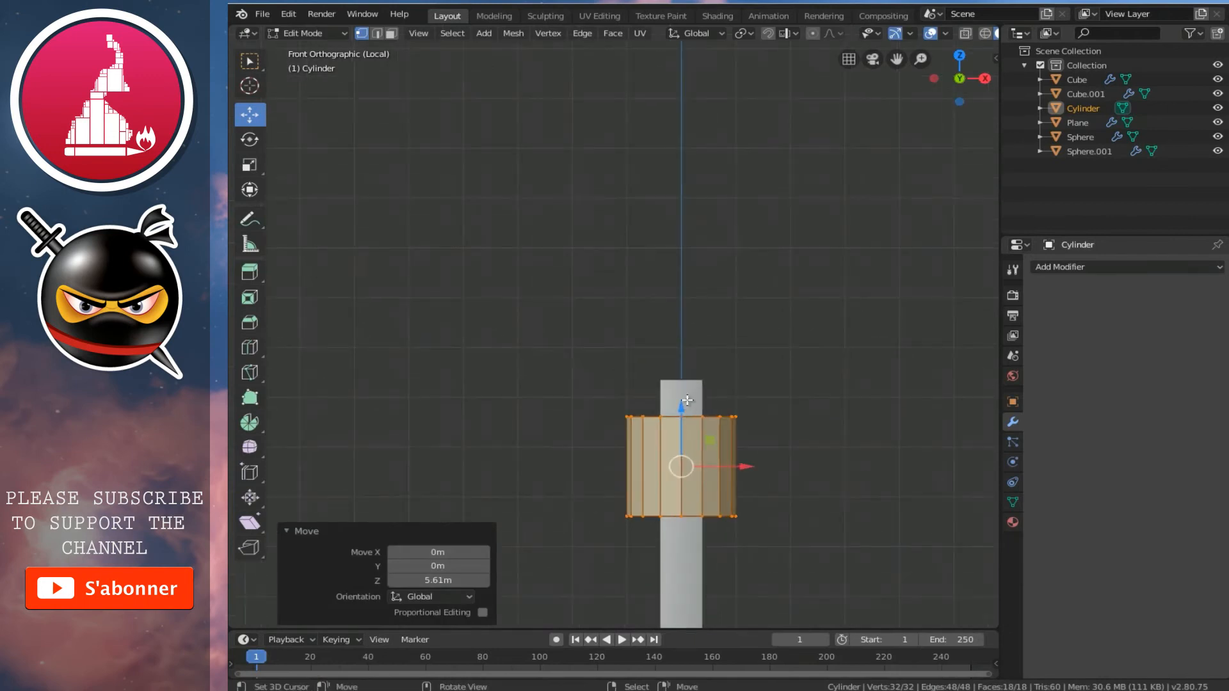
key("g")
left_click(673, 293)
scroll(708, 417, "up", 2)
scroll(706, 420, "up", 4, "ctrl")
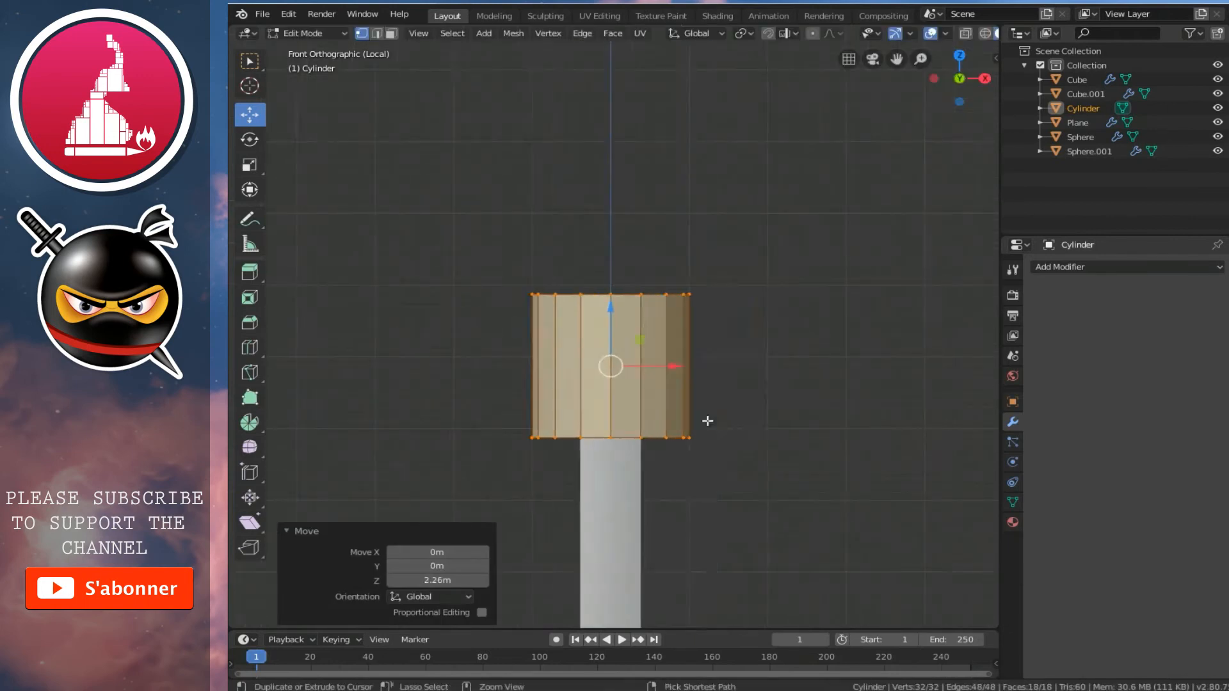
Step: Flatten the cylinder along Z into a thin disc and lower it 0.37 m onto the plank's upper end
key("s")
key("z")
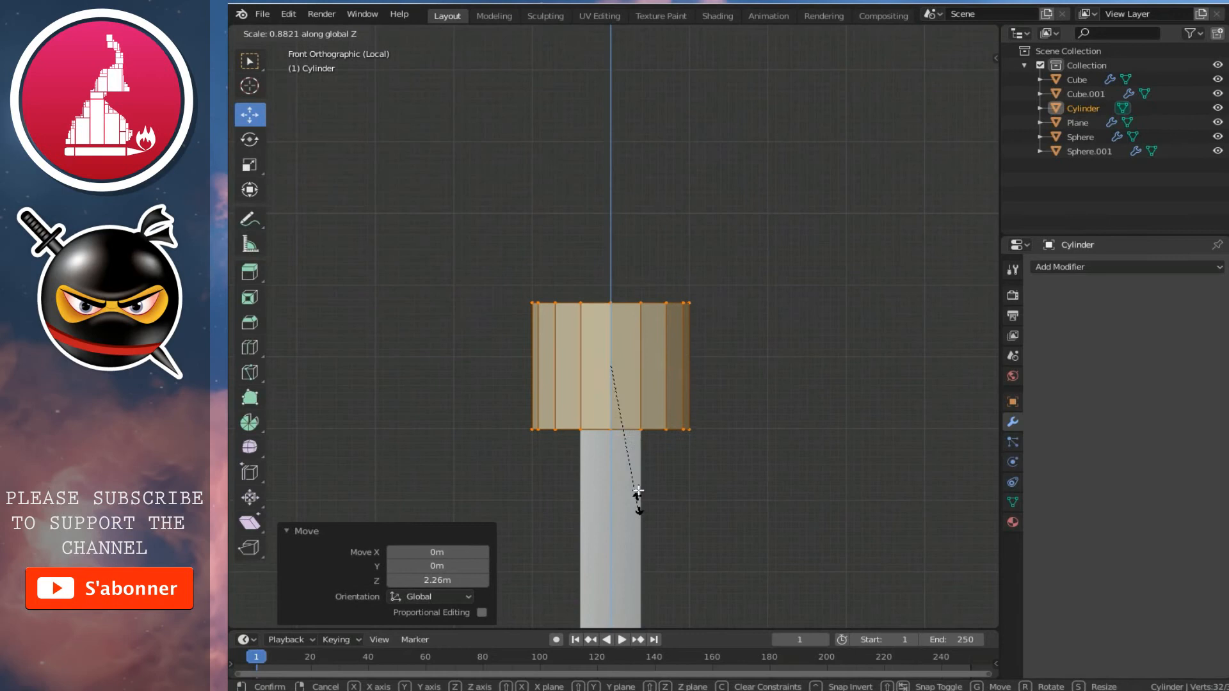
left_click(633, 375)
scroll(628, 368, "up", 3)
left_click_drag(609, 341, 624, 384)
Step: Add three horizontal loop cuts around the disc's side: one near the upper edge, one near the lower edge and one unslid at mid-height
key("ctrl+r")
left_click(654, 442)
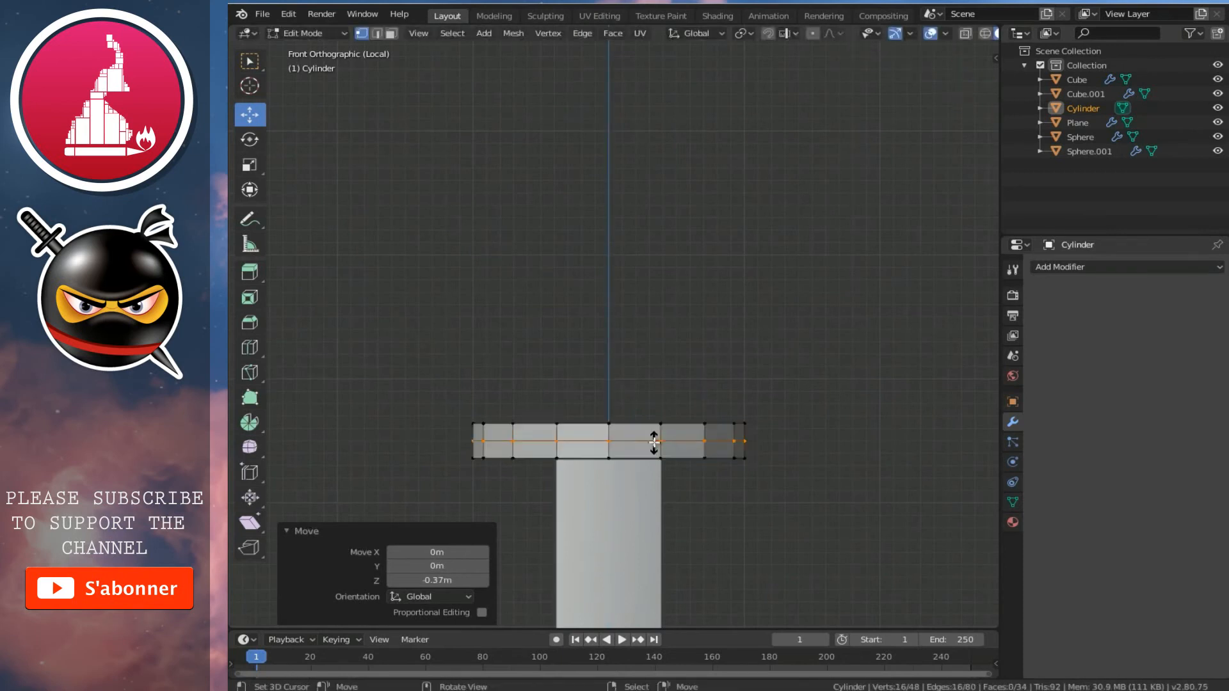
left_click(663, 440)
key("ctrl+r")
left_click(665, 441)
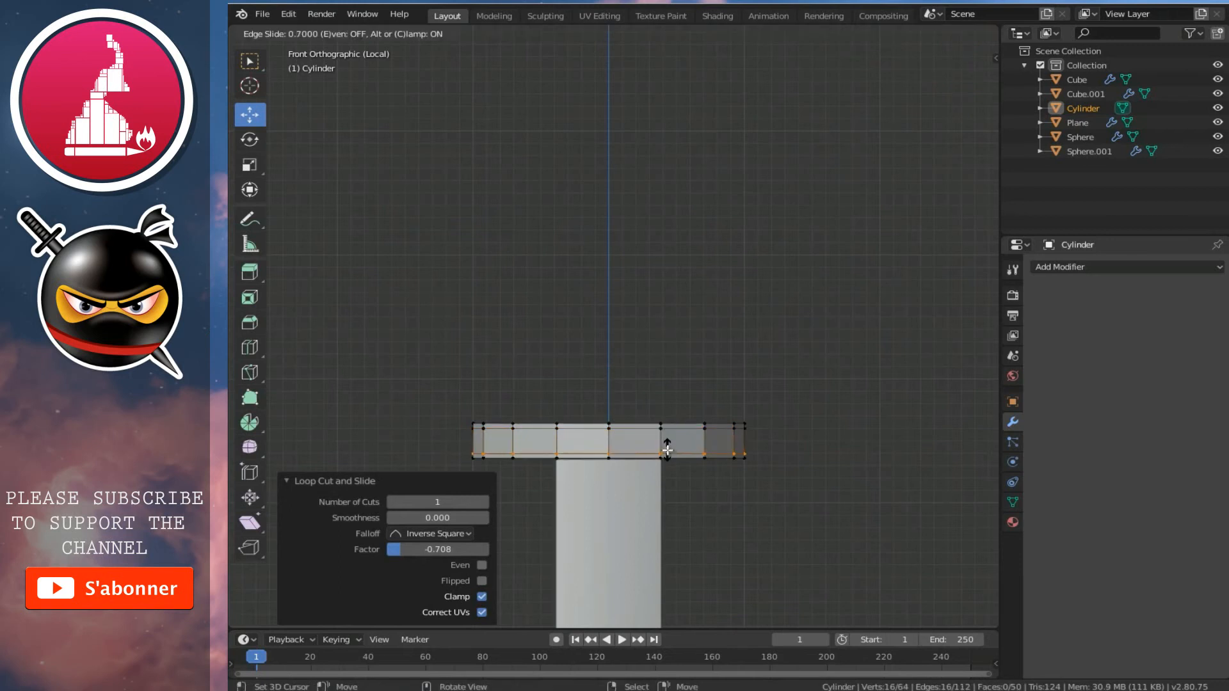
left_click(669, 451)
key("ctrl+r")
left_click(668, 440)
right_click(668, 440)
Step: Move the entire disc mesh 5.47 m along Y over the plank and turn on X-ray to check the alignment
mouse_move(624, 423)
middle_mouse_down()
mouse_move(628, 446)
mouse_move(625, 408)
middle_mouse_up()
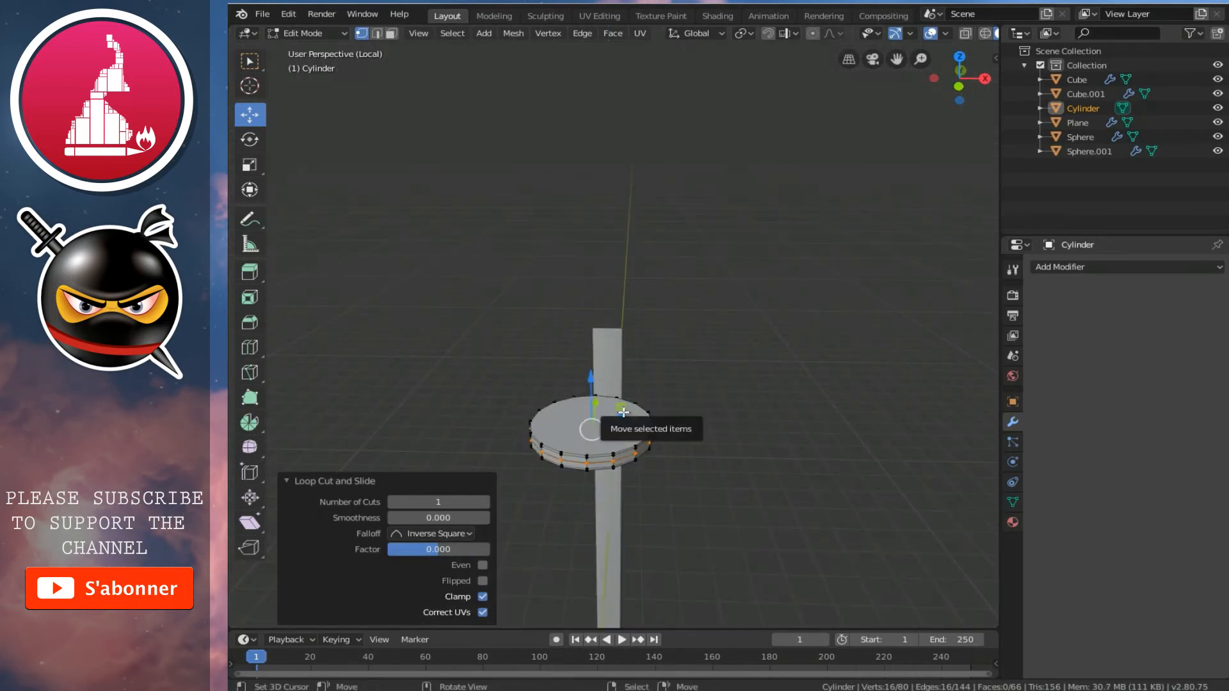
key("KP_7")
middle_click_drag(636, 591, 636, 518, "shift")
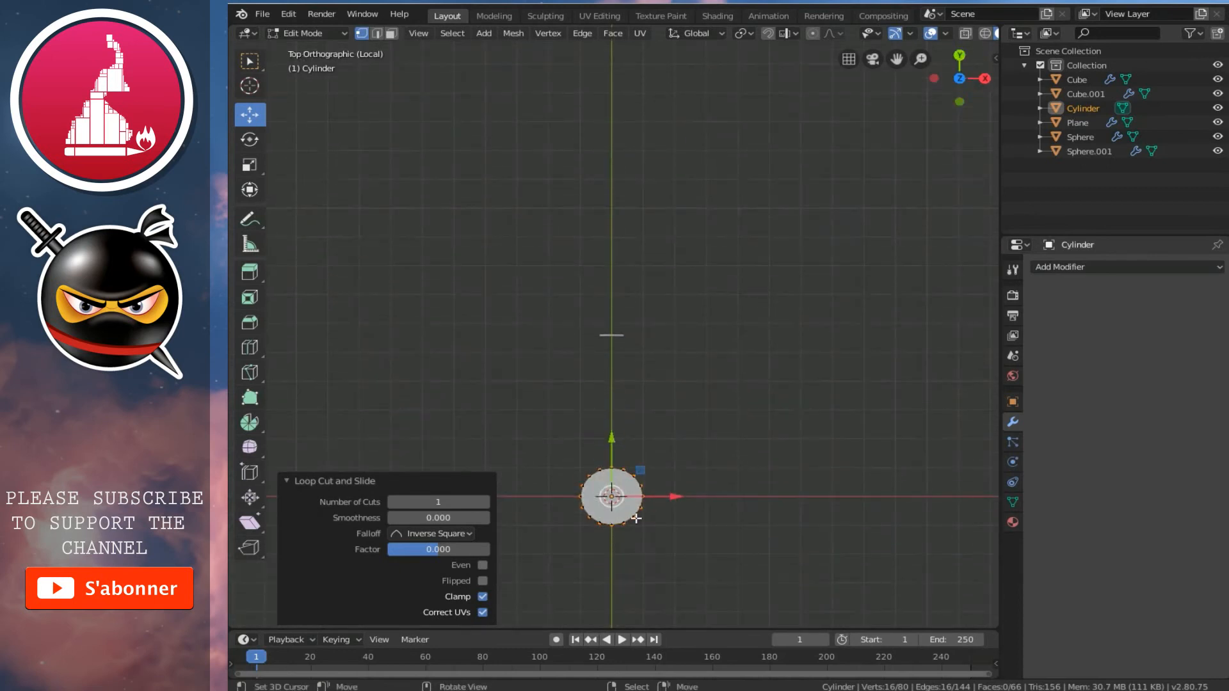
key("l")
left_click_drag(611, 438, 596, 295)
scroll(615, 323, "up", 4)
key("alt+z")
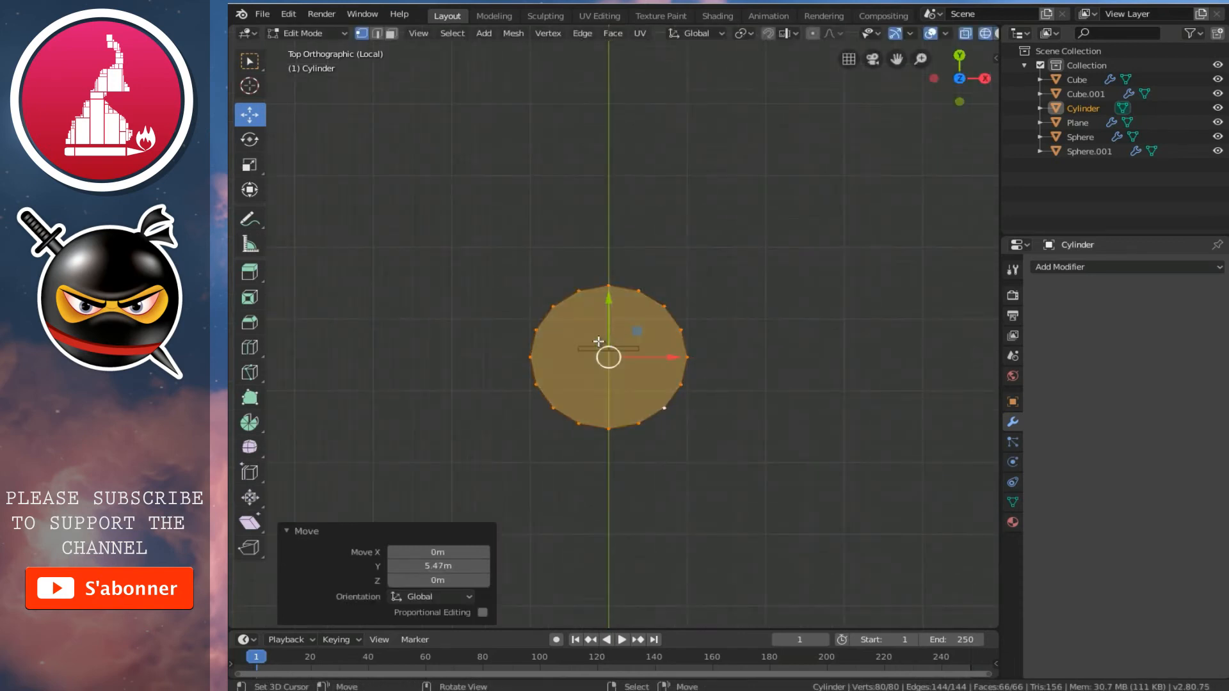
scroll(615, 323, "up", 3)
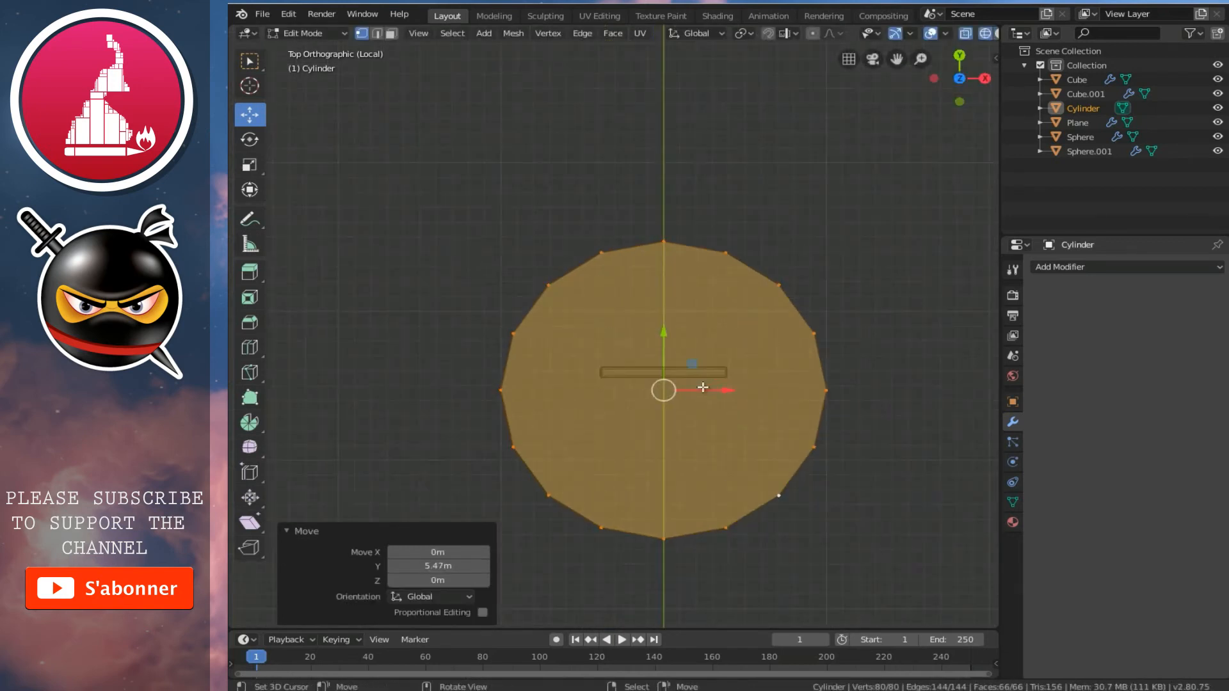
scroll(701, 390, "down", 6)
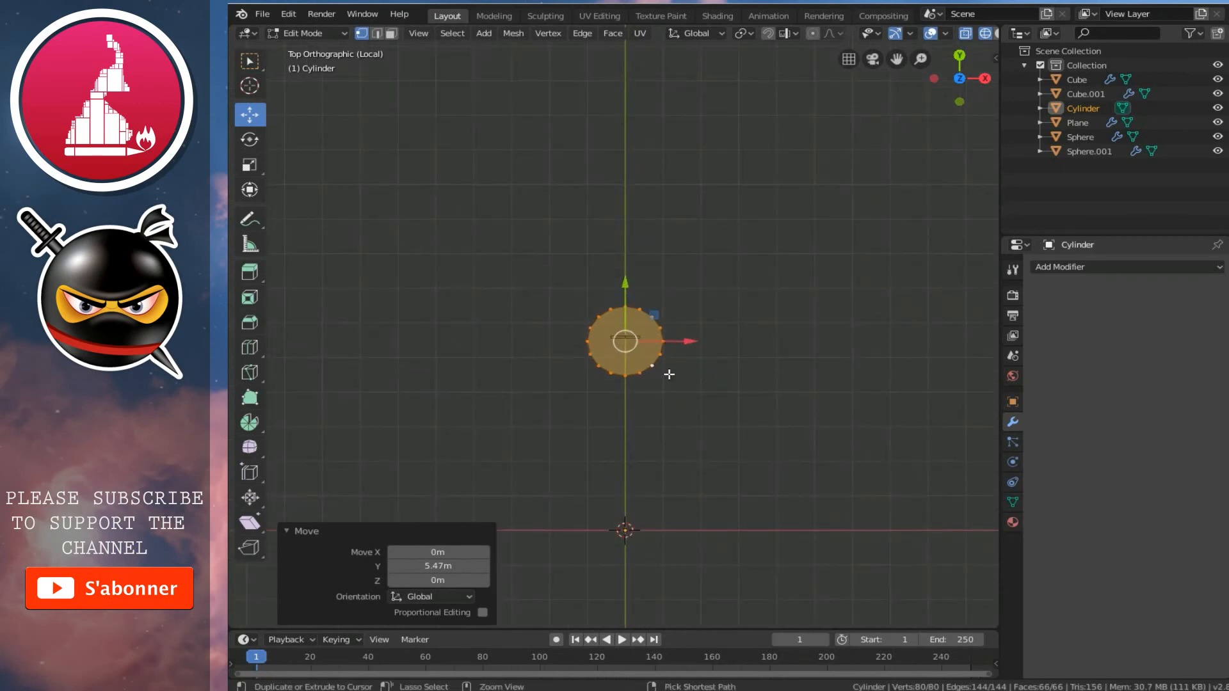
scroll(626, 364, "up", 6)
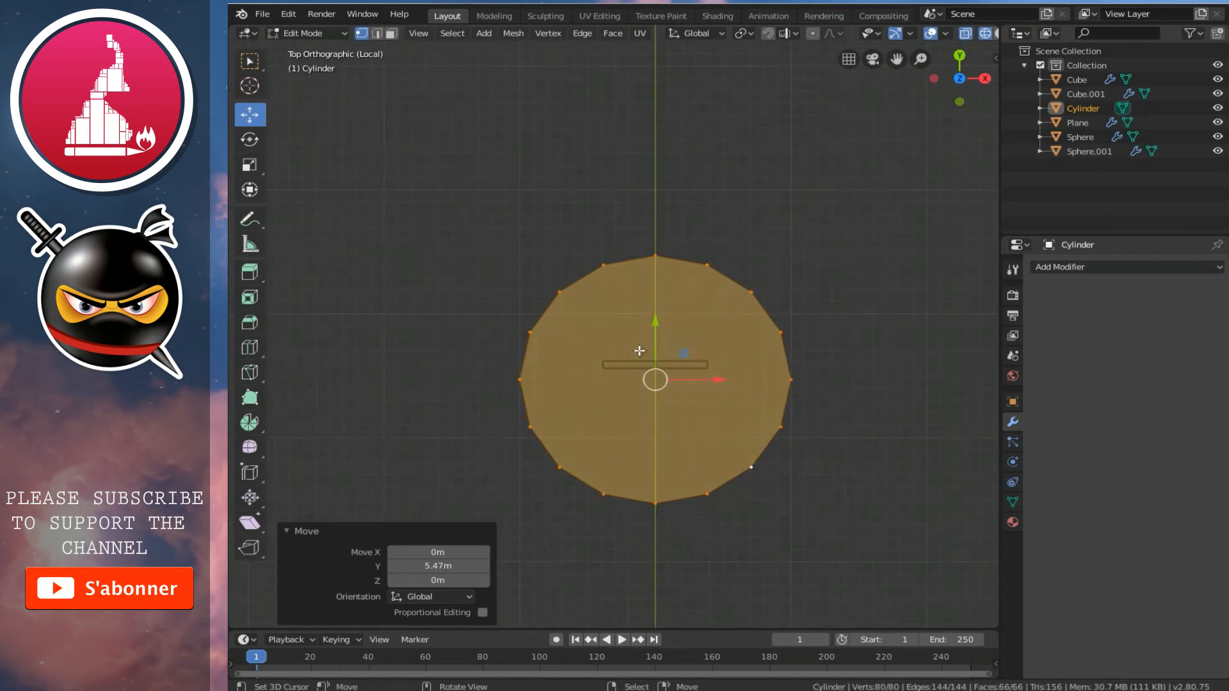
Step: Fine-tune the disc's Y position until it is centred on the plank, finishing with a 0.0251 m move in the side view
mouse_move(655, 326)
left_mouse_down()
mouse_move(655, 310)
mouse_move(676, 329)
mouse_move(650, 305)
left_mouse_up()
scroll(719, 382, "up", 2)
scroll(706, 383, "down", 3)
middle_click_drag(668, 332, 667, 332)
key("KP_3")
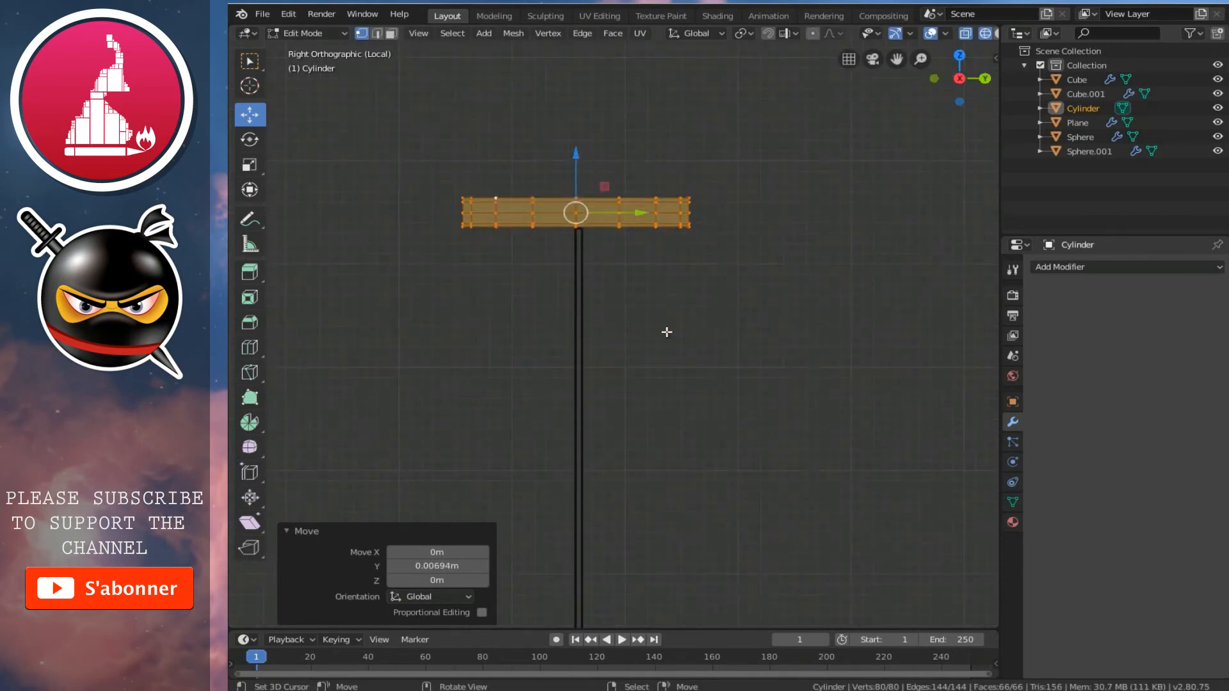
scroll(688, 318, "up", 6, "shift")
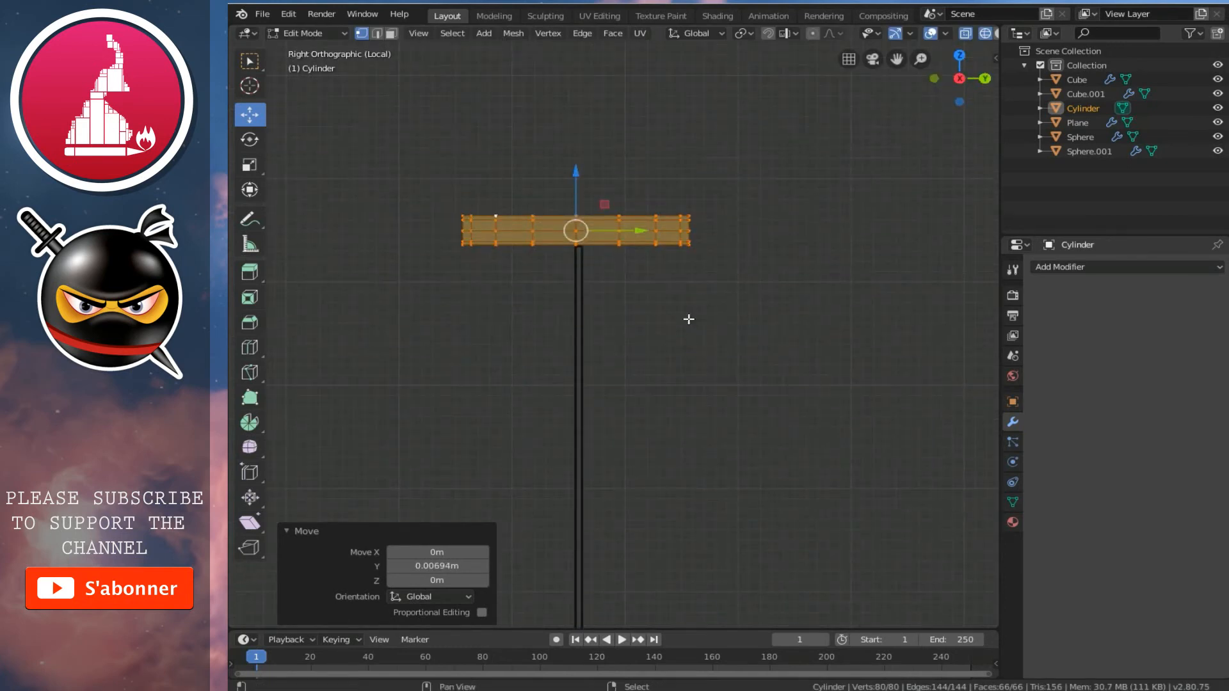
scroll(687, 317, "down", 2, "ctrl")
scroll(679, 312, "up", 5)
left_click_drag(708, 311, 713, 311)
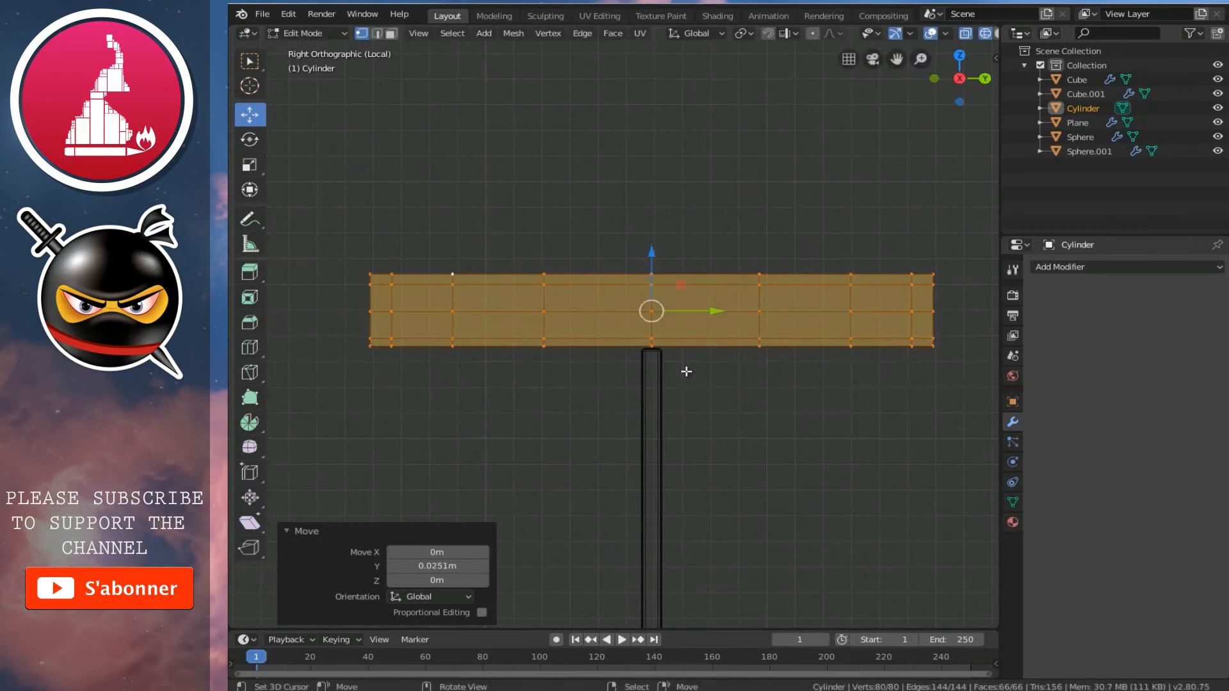
Step: Delete the disc's top cap face while keeping its surrounding edge loop
key("KP_1")
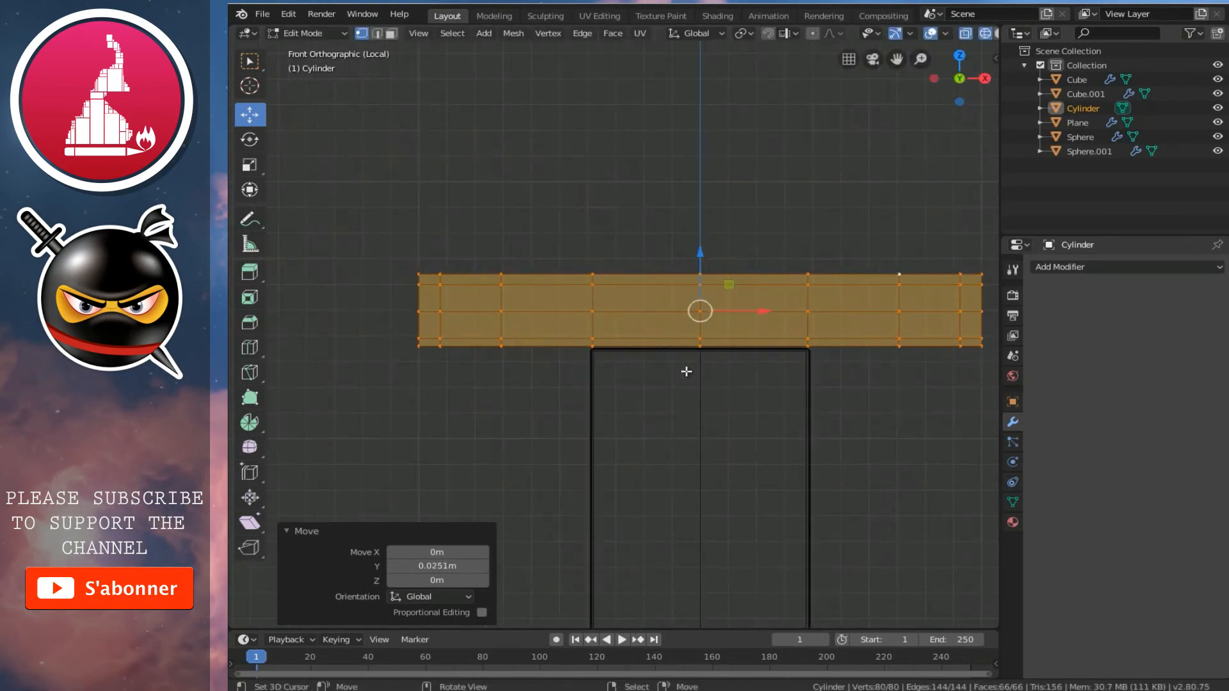
middle_click_drag(704, 368, 716, 332)
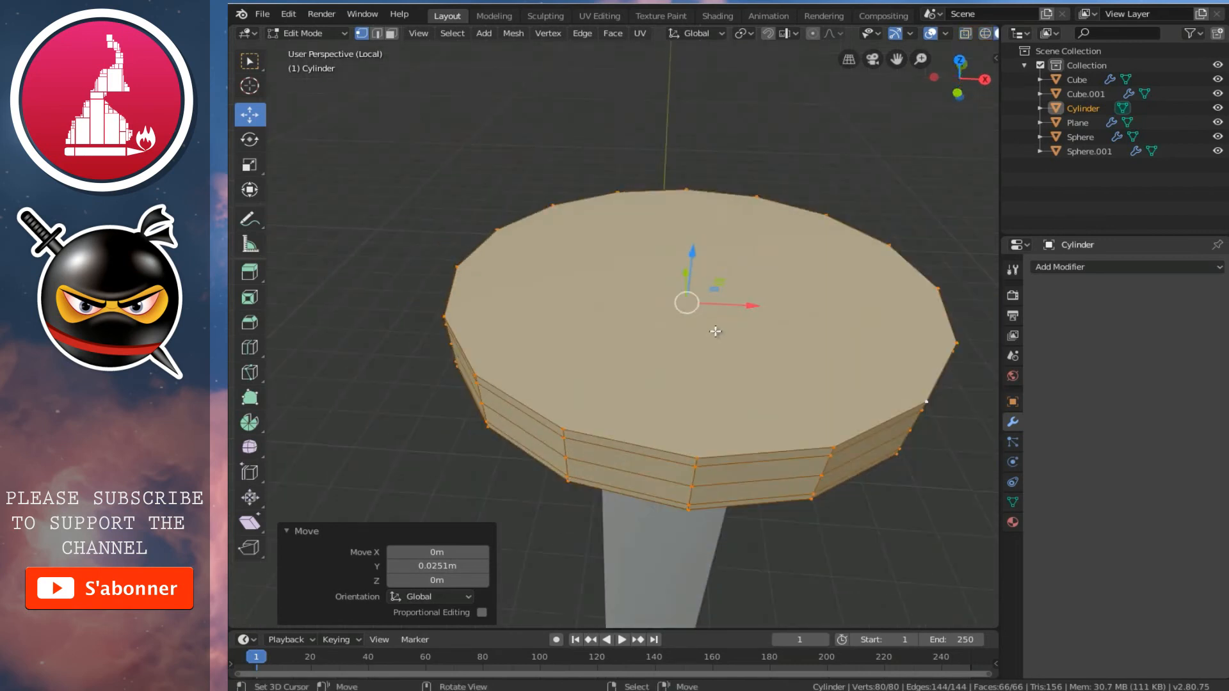
key("ctrl+Tab")
left_click(684, 367)
left_click(740, 347)
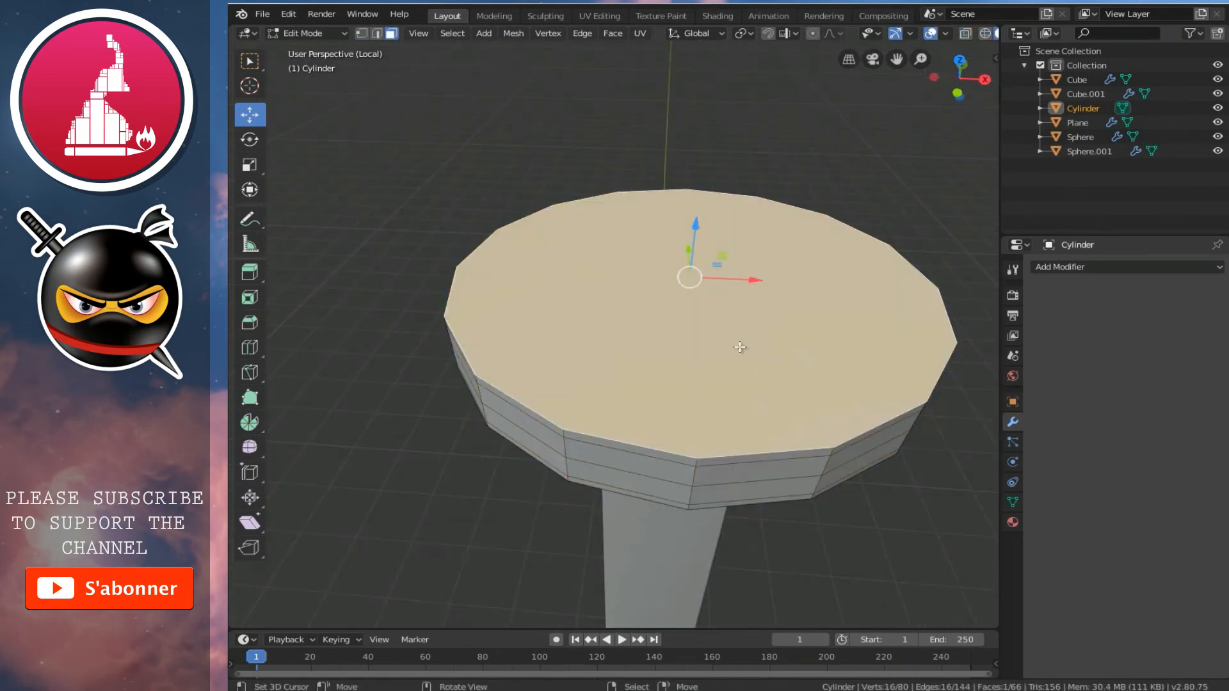
key("x")
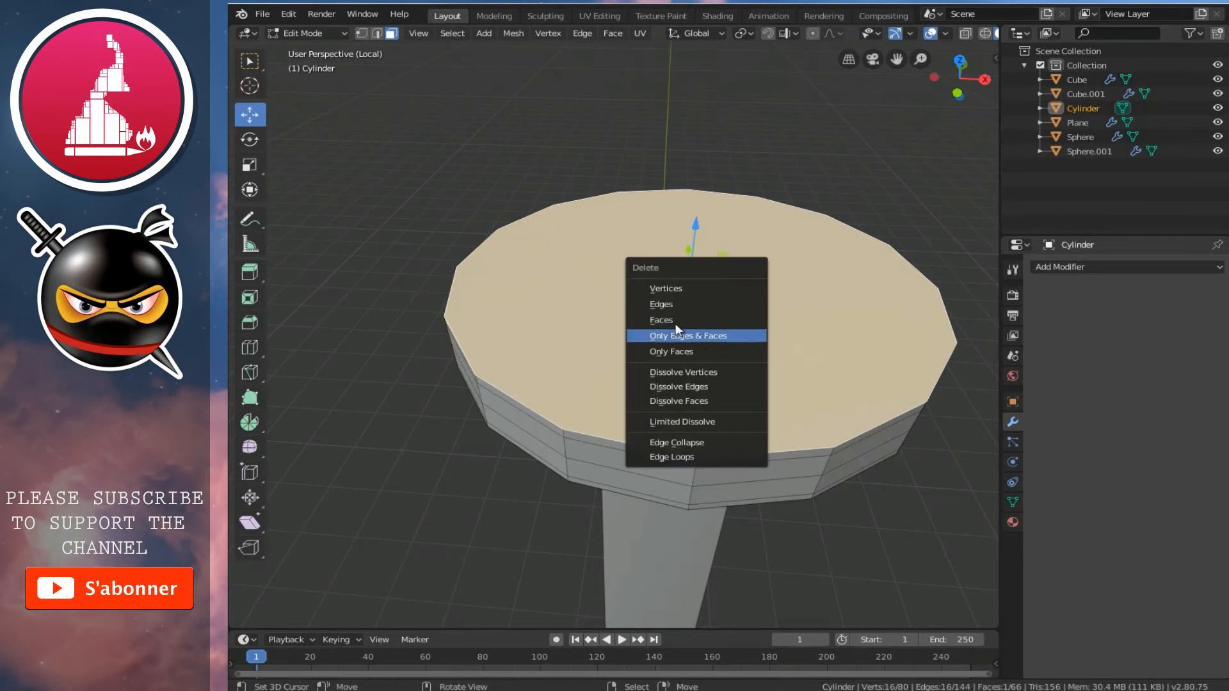
left_click(704, 336)
Step: Extrude the disc's open top edge loop in place and scale it inward to about 0.92 as a narrow rim ring
key("ctrl+Tab")
left_click(669, 350)
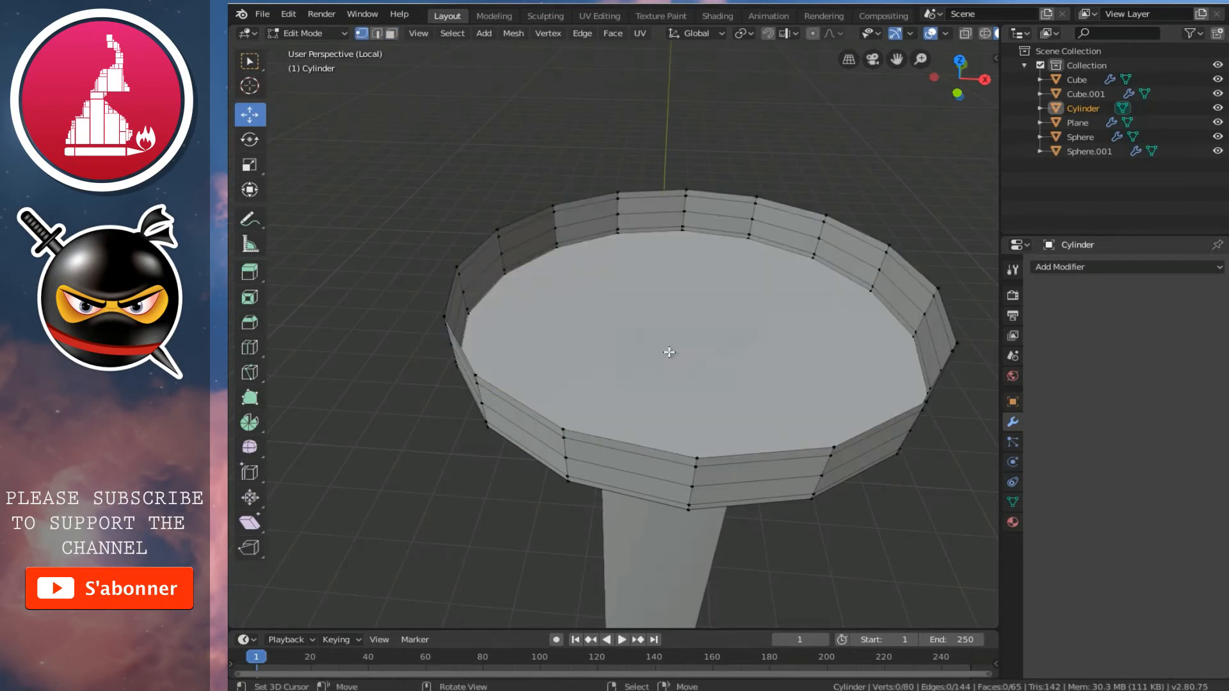
left_click(716, 455, "alt")
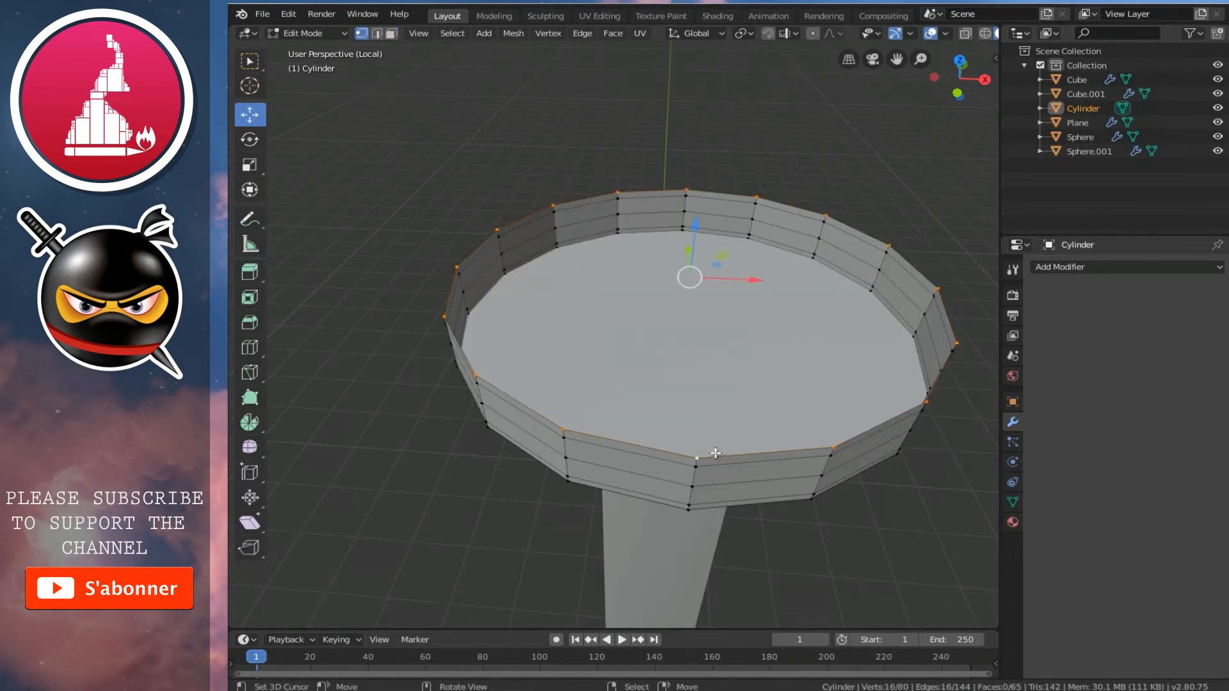
key("e")
right_click(820, 511)
key("s")
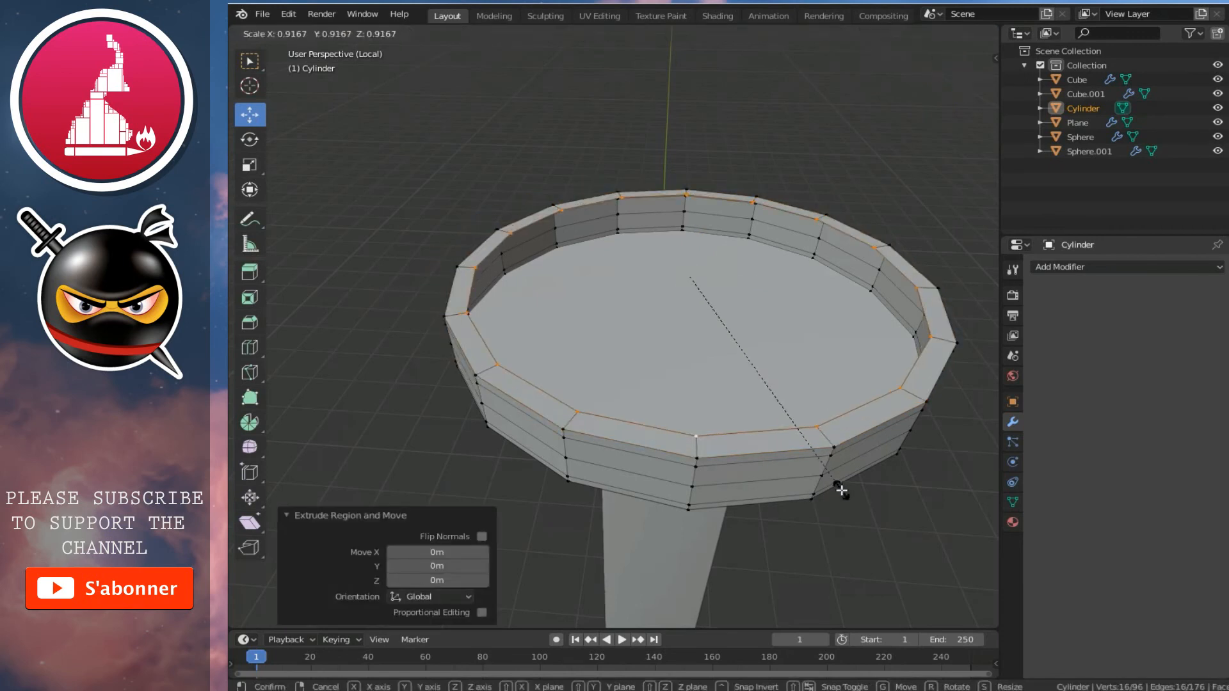
left_click(841, 493)
Step: Extrude the inner top loop in place and scale it inward three more times to form concentric rings of faces
key("e")
right_click(840, 493)
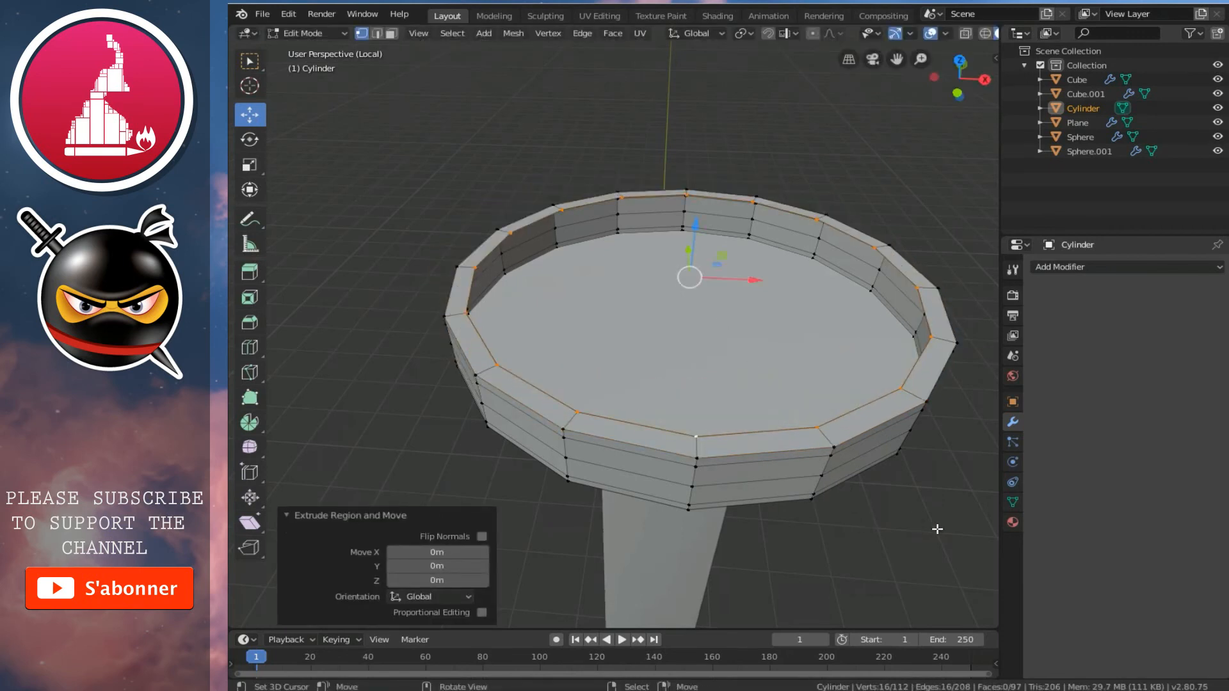
key("s")
left_click(843, 482)
key("e")
right_click(842, 483)
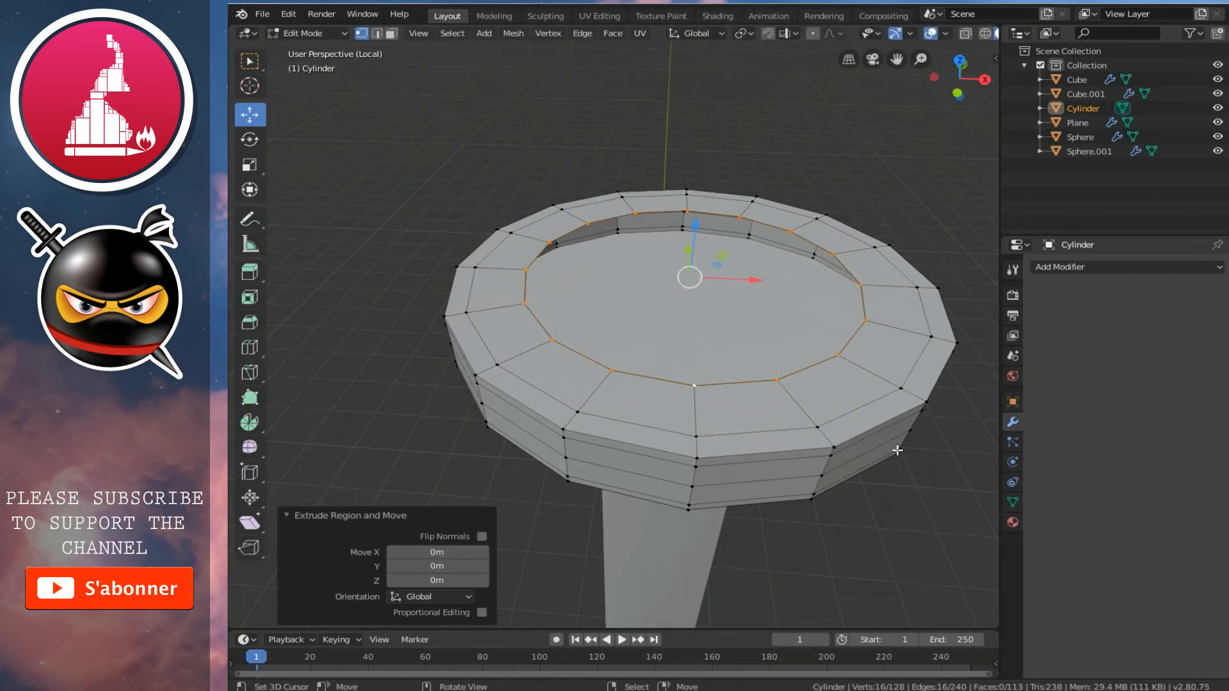
key("s")
left_click(808, 411)
key("e")
right_click(913, 431)
key("s")
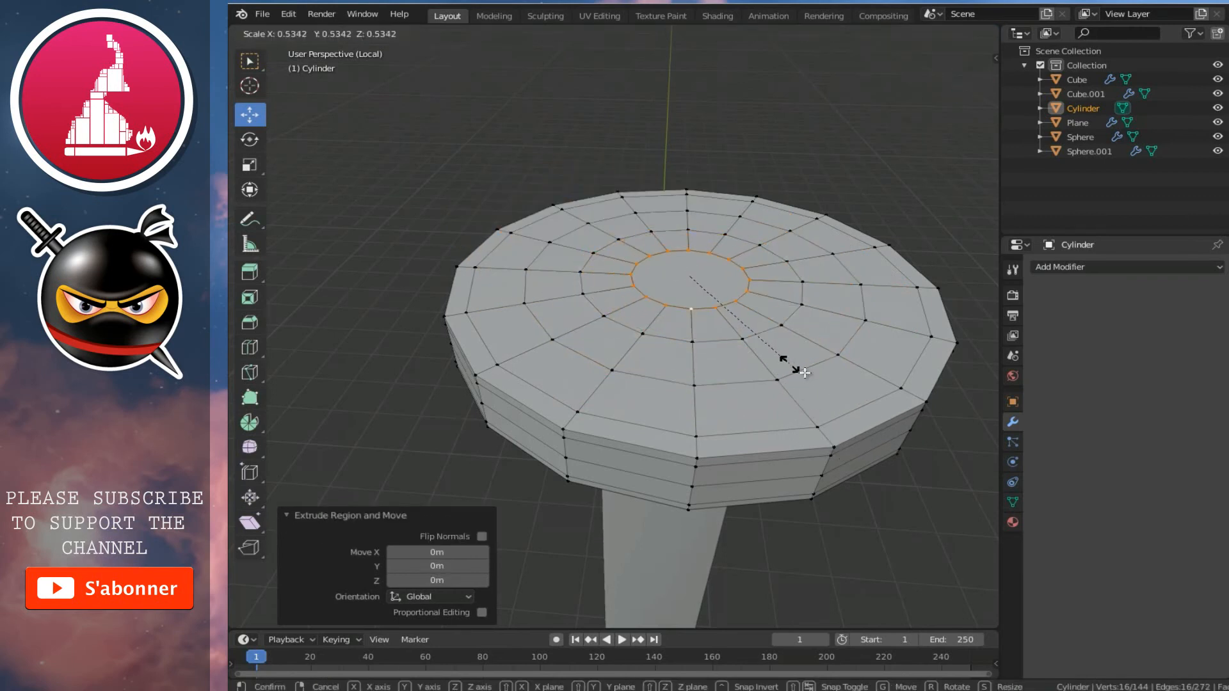
left_click(792, 371)
Step: Extrude the innermost top loop, scale it to 0.25, and merge its vertices at center to close the cap
key("e")
right_click(794, 368)
key("s")
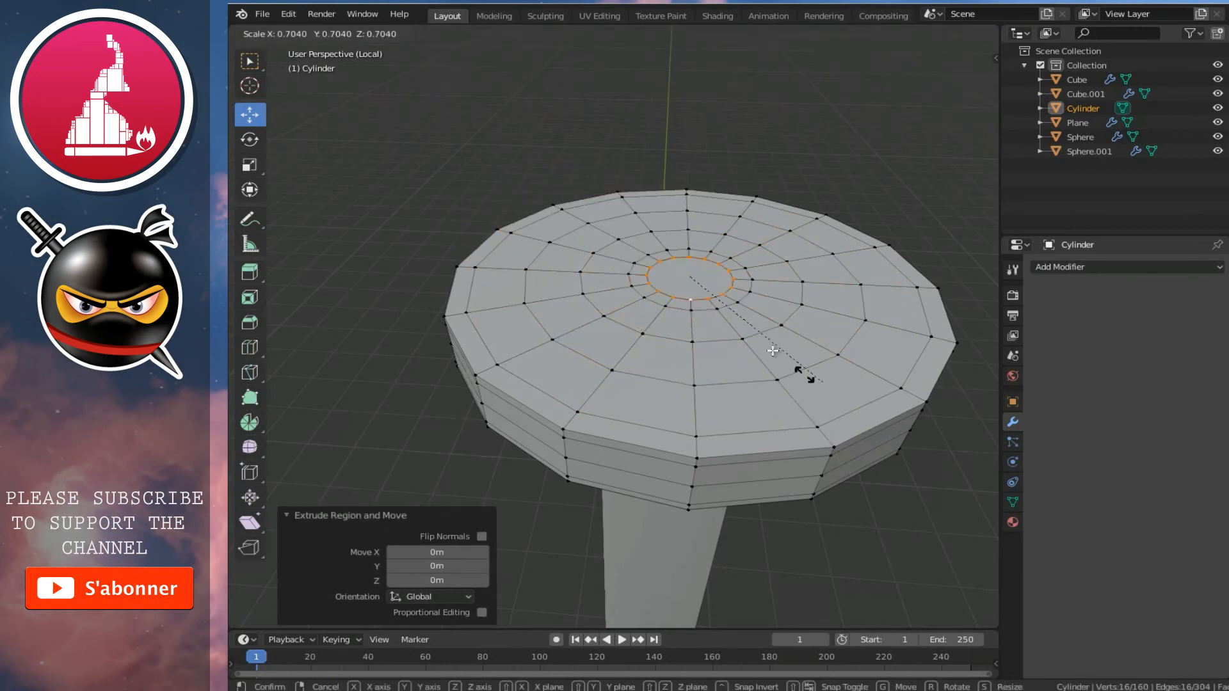
left_click(727, 323)
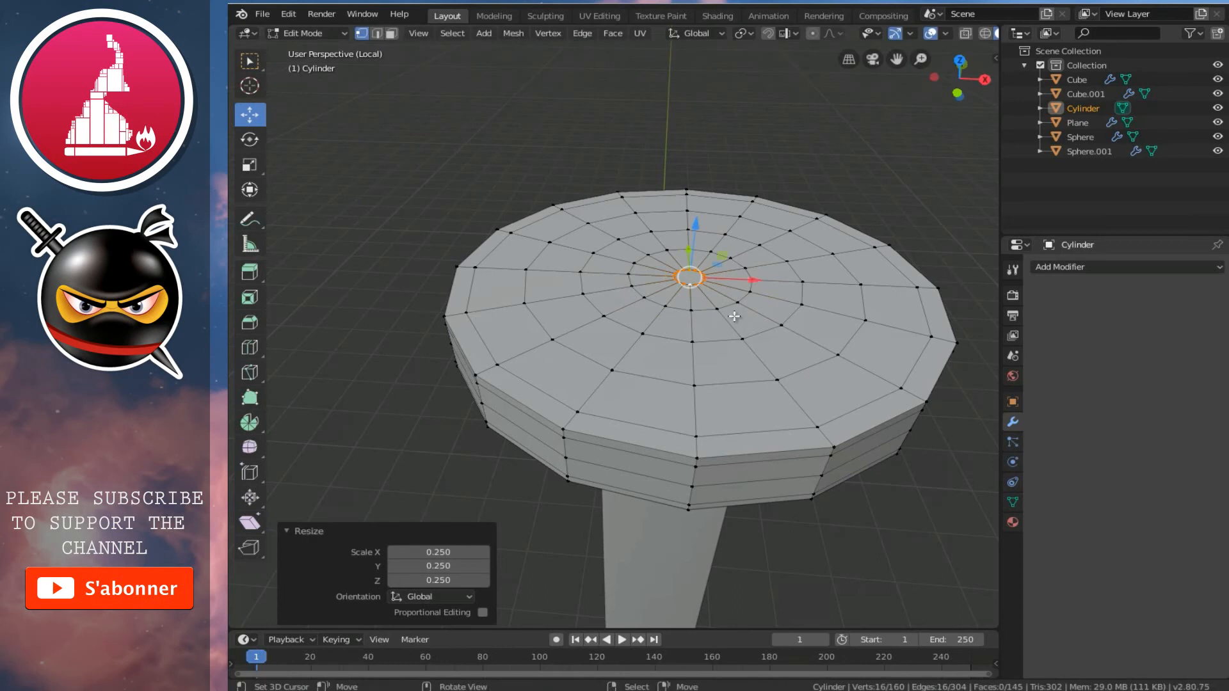
key("m")
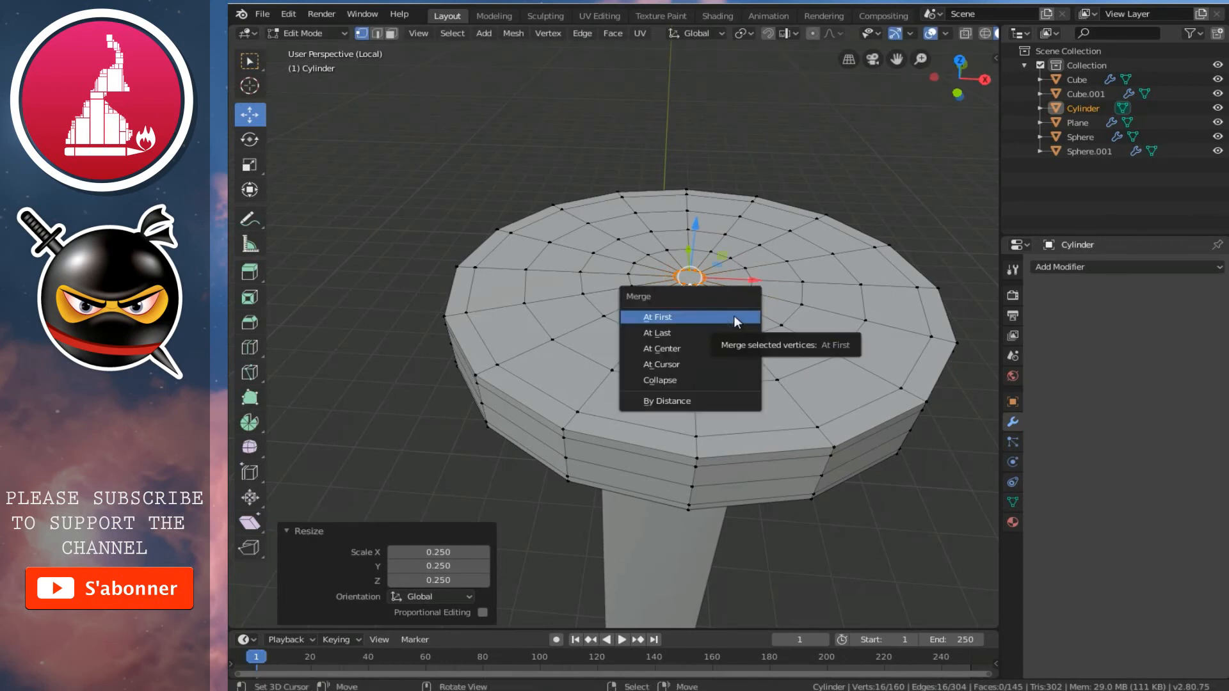
key("Down")
key("Return")
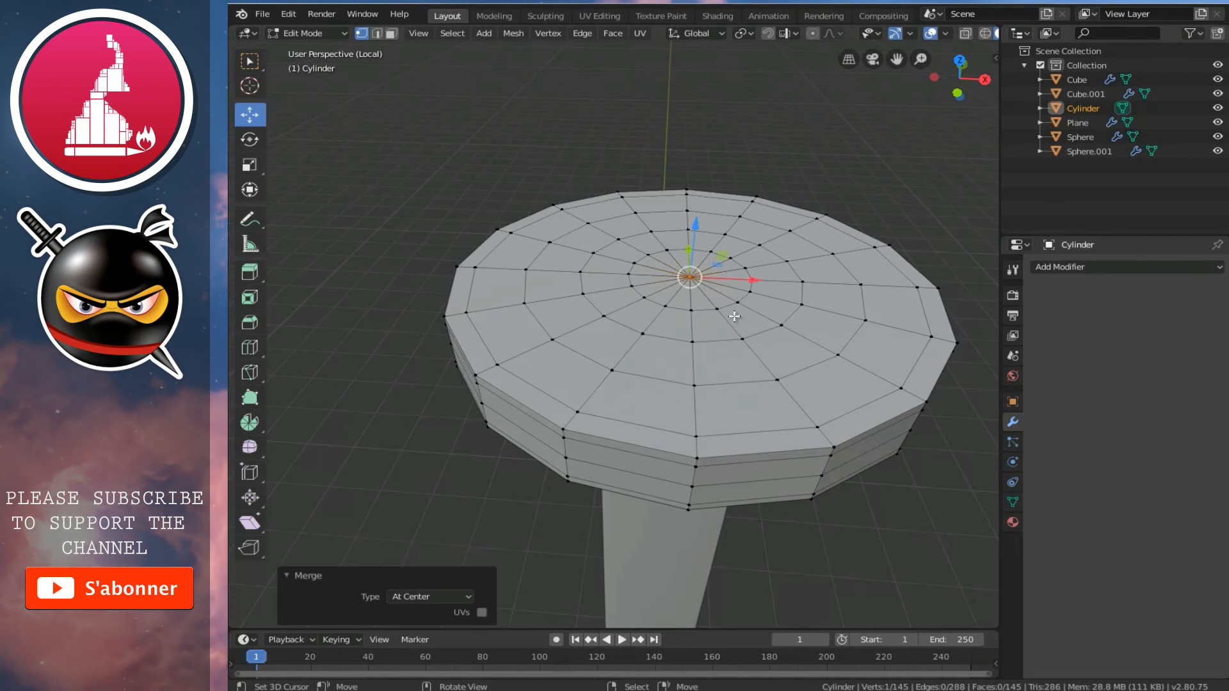
Step: Delete the cap face on the underside of the disc
middle_click_drag(701, 331, 661, 313)
key("ctrl+Tab")
left_click(653, 325)
left_click(672, 327)
middle_click_drag(710, 311, 732, 292)
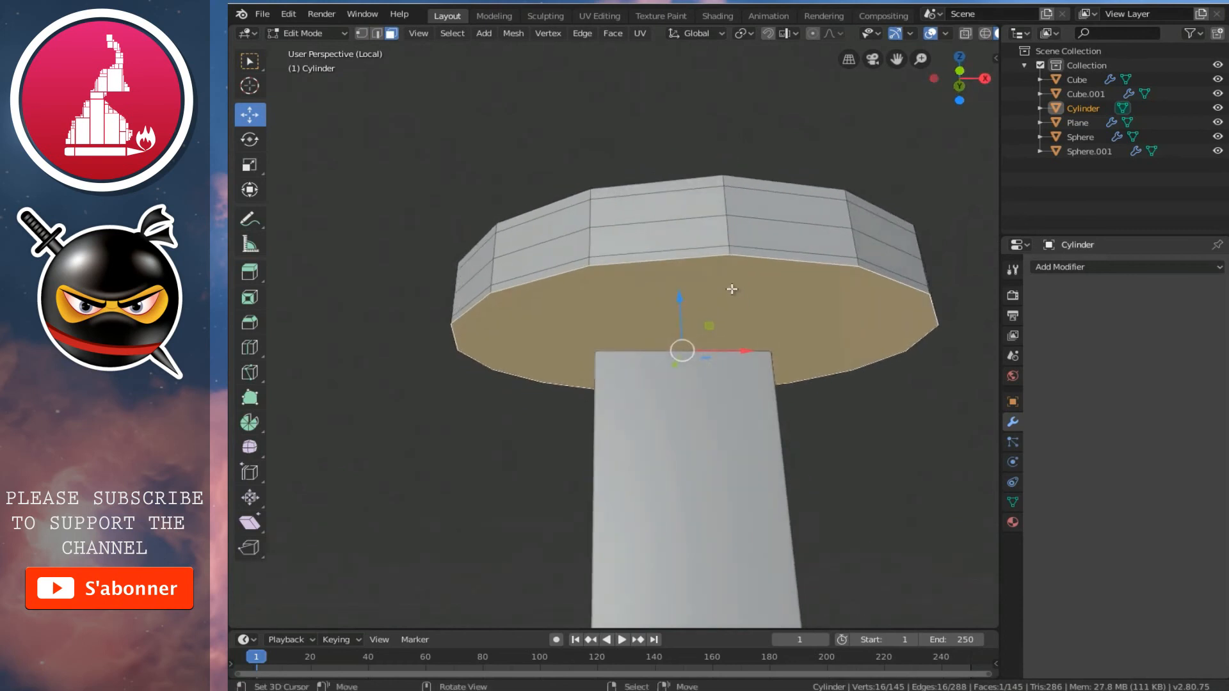
key("x")
left_click(681, 281)
Step: Extrude the disc's open bottom edge loop in place and scale it slightly inward as a narrow rim ring
key("ctrl+Tab")
left_click(691, 268)
left_click(829, 264, "alt")
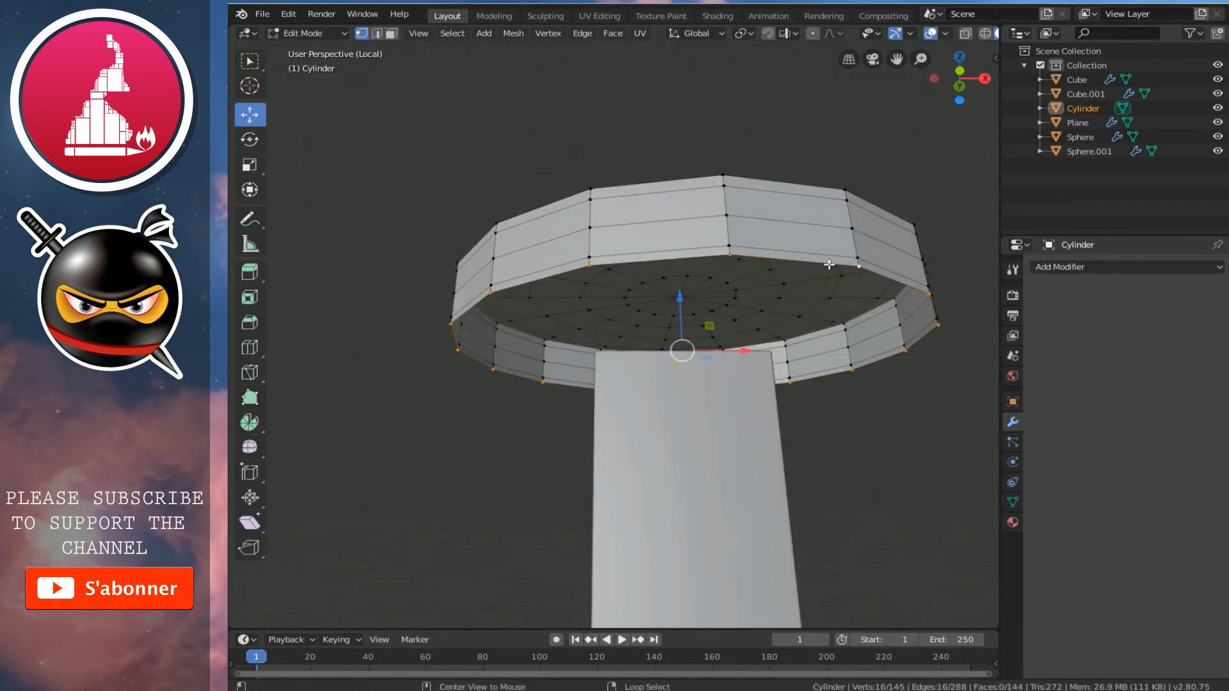
key("e")
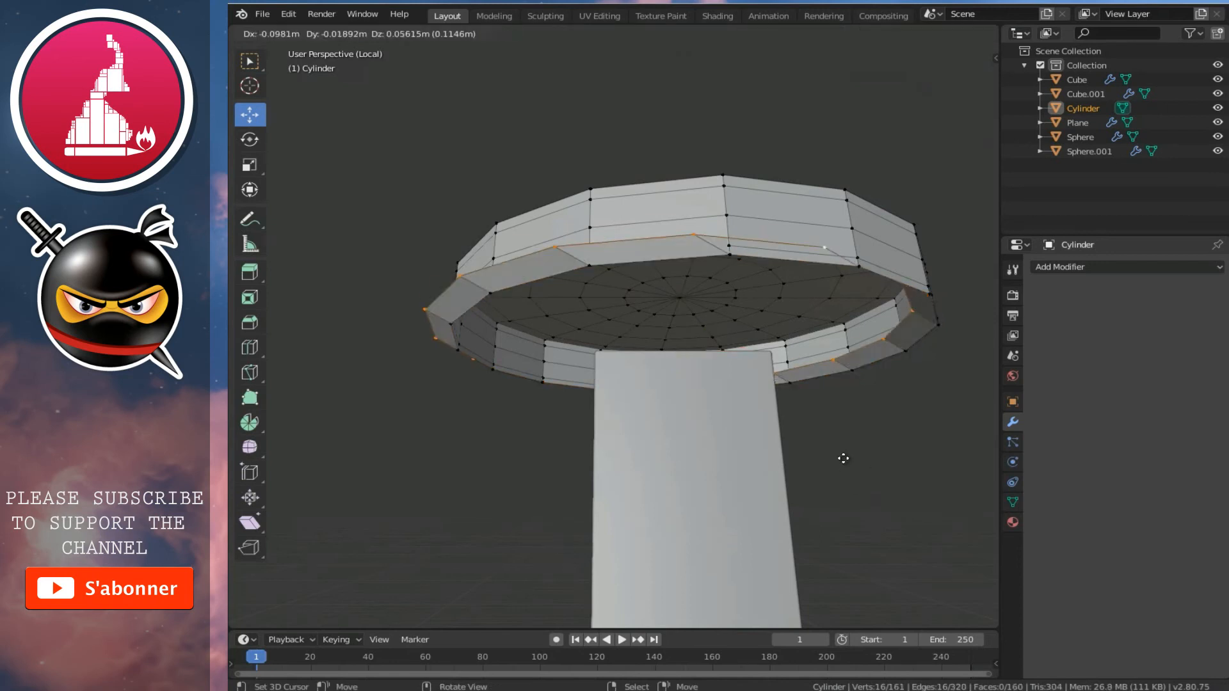
right_click(848, 447)
key("s")
left_click(884, 443)
Step: Extrude the disc's open bottom loop in place and scale it inward repeatedly to form concentric rings on the underside
key("e")
right_click(894, 446)
key("s")
left_click(839, 420)
key("e")
right_click(842, 409)
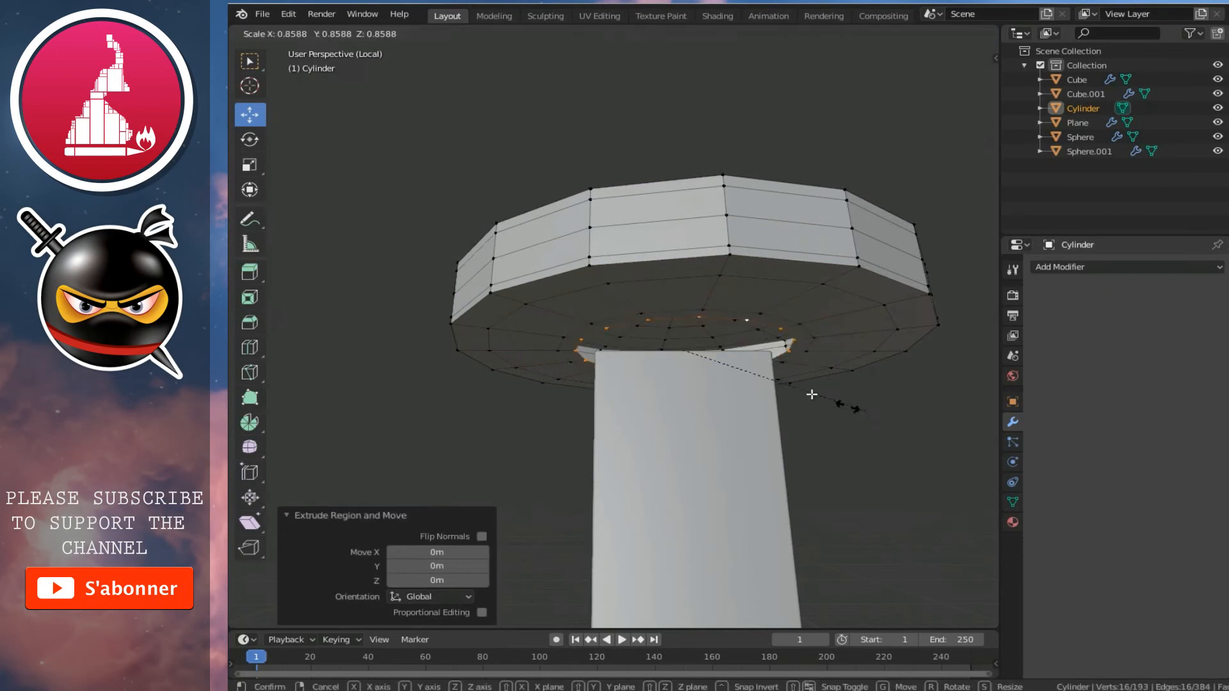
Step: Extrude the innermost underside loop, shrink it inward, and merge its vertices at center to close the disc's bottom
key("e")
right_click(898, 415)
key("s")
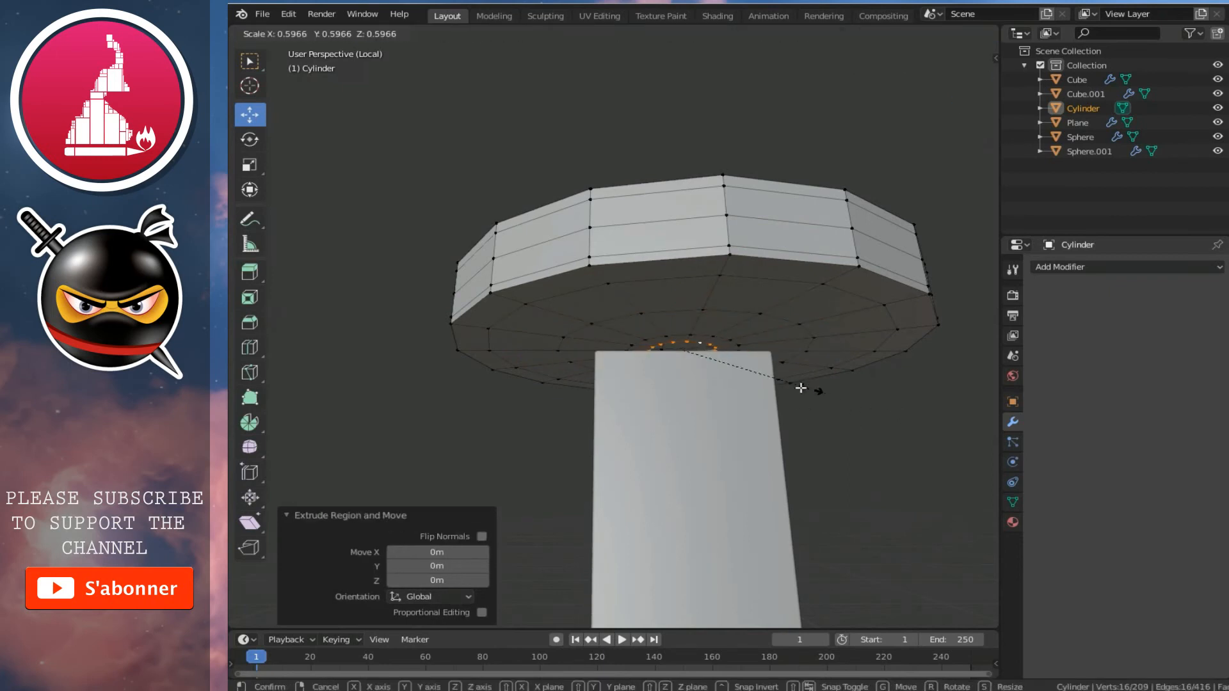
left_click(804, 387)
key("m")
left_click(804, 375)
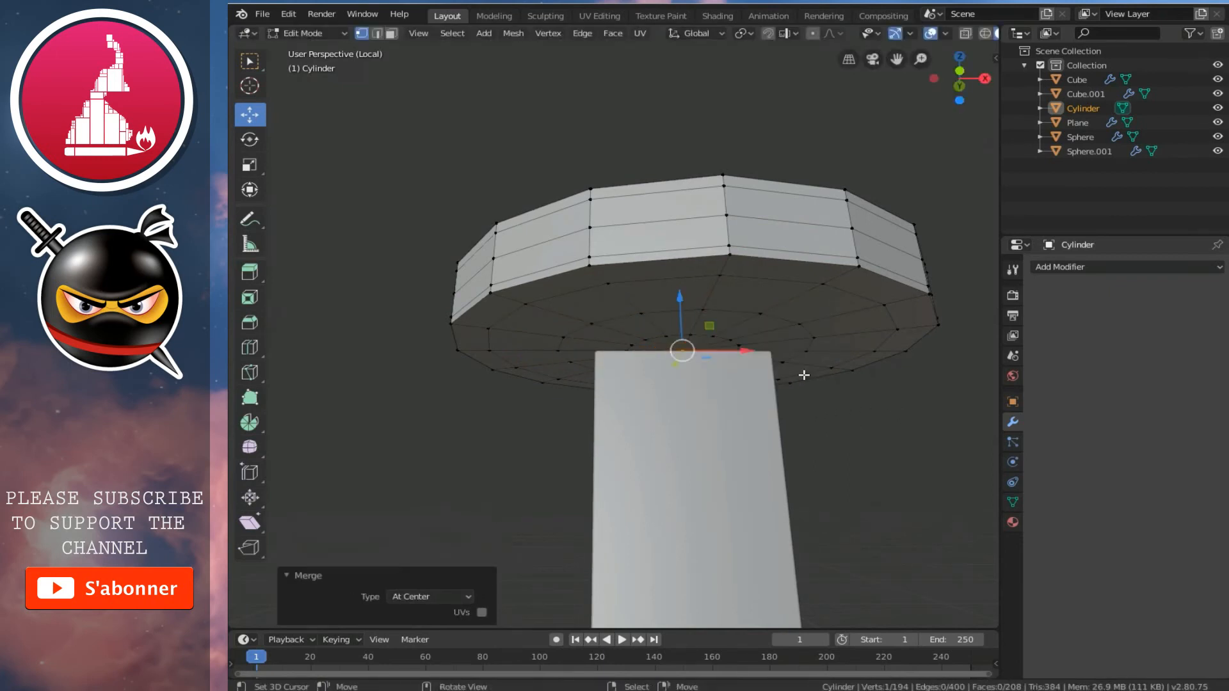
key("Tab")
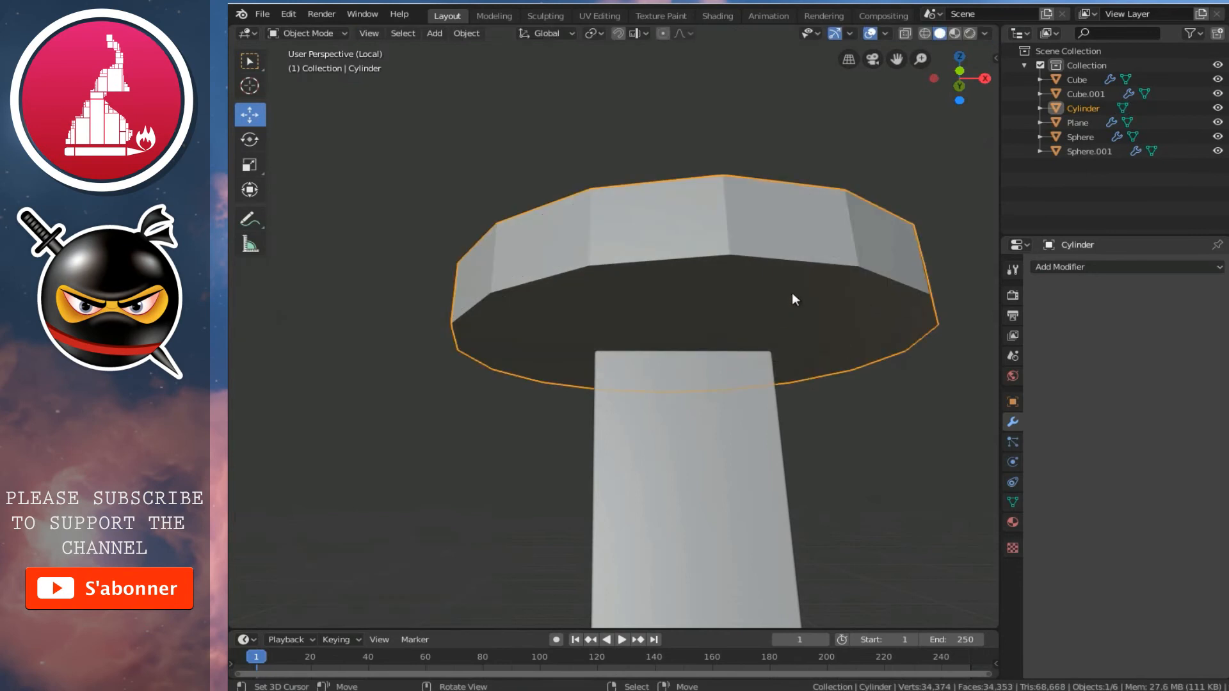
Step: Add a Subdivision Surface modifier with 2 viewport subdivisions to the disc and shade it smooth
key("KP_1")
left_click(1070, 267)
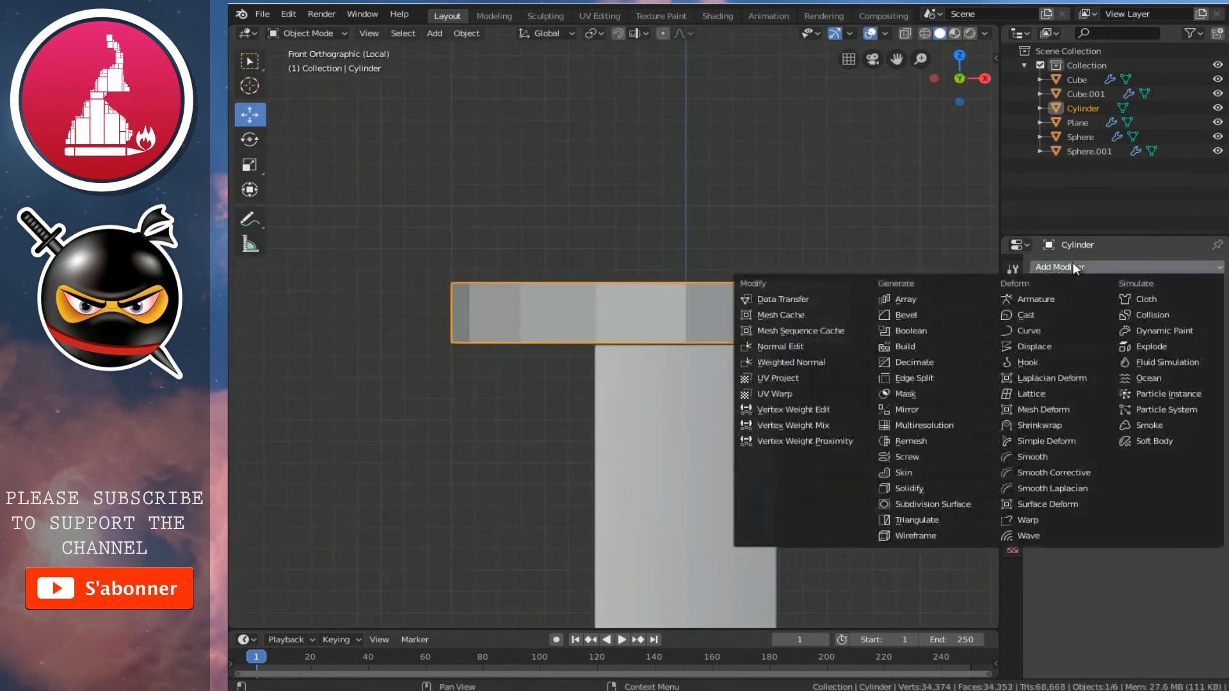
left_click(970, 505)
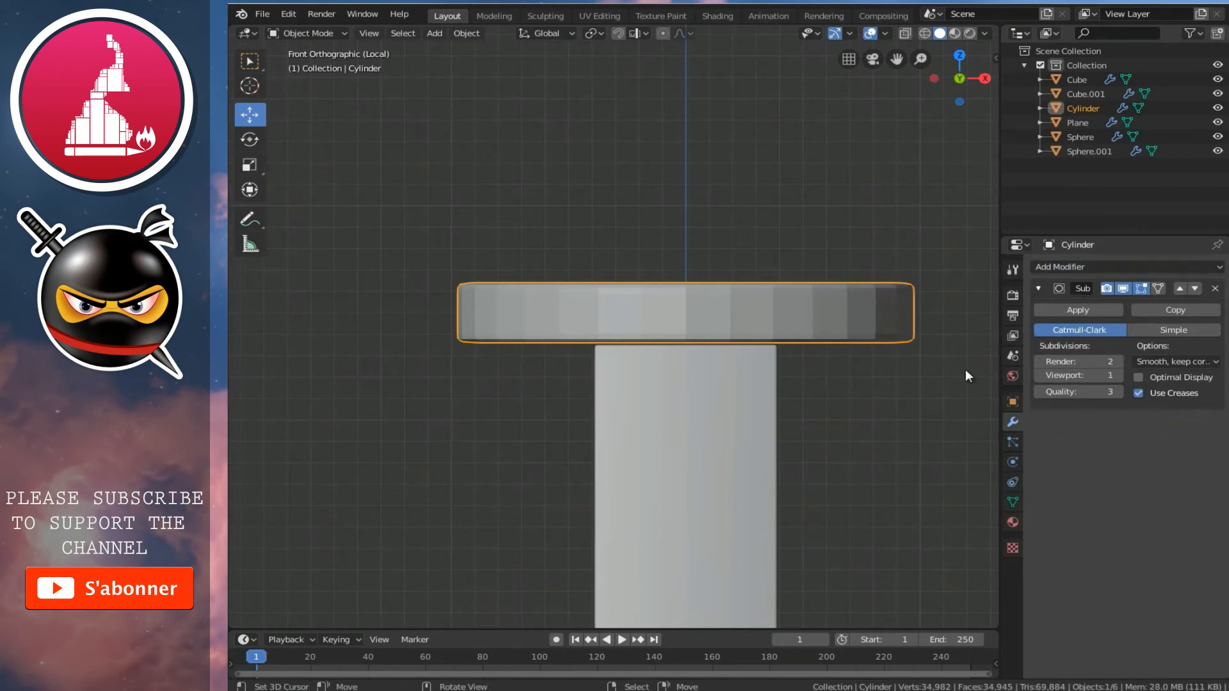
left_click(1118, 375)
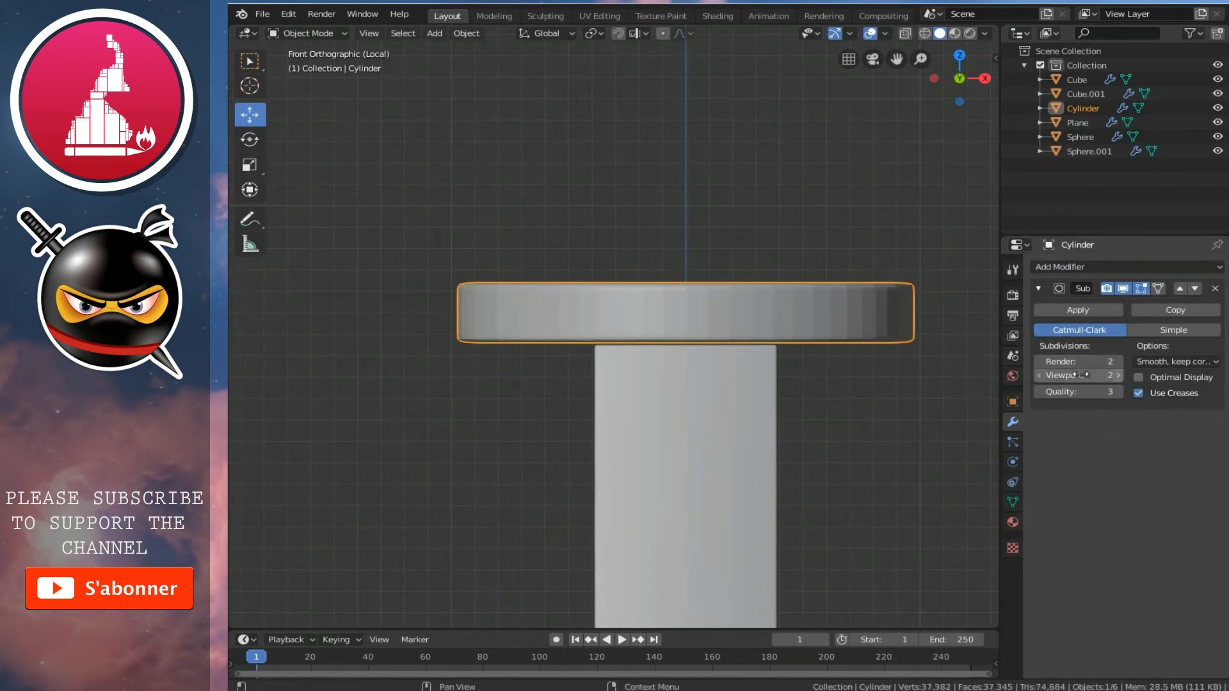
right_click(686, 351)
left_click(683, 346)
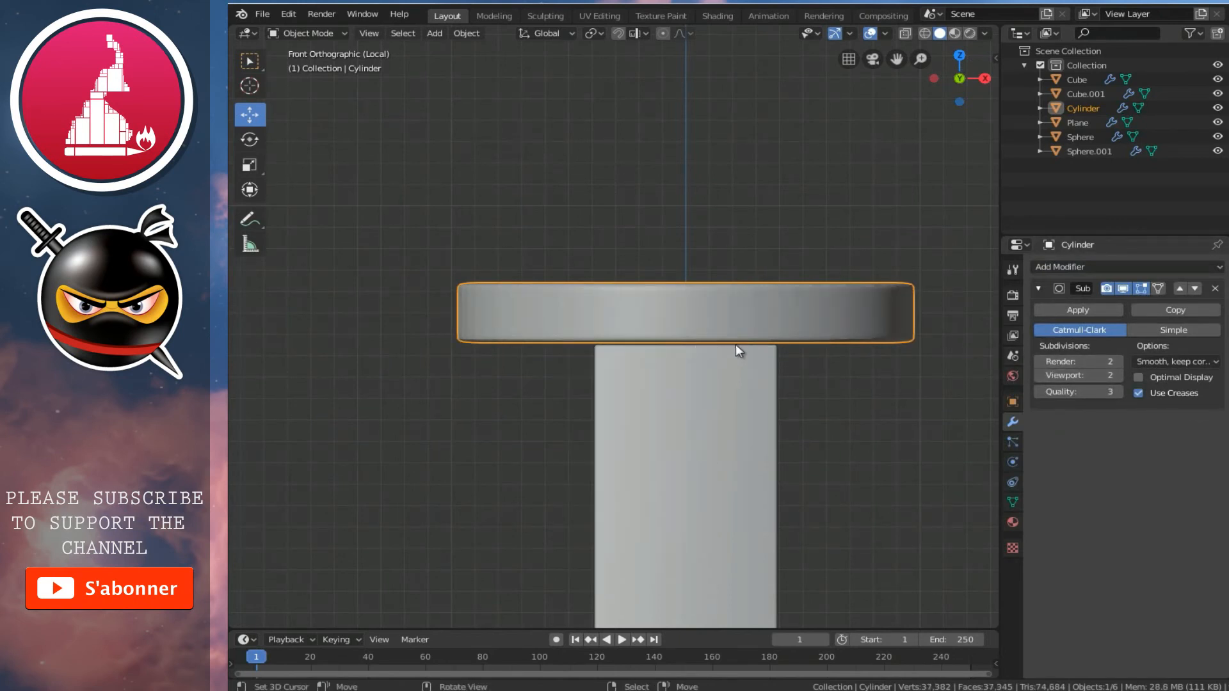
Step: Move the disc's whole mesh down about 0.0145 m so its underside sits on the plank's top
scroll(732, 342, "up", 2, "shift")
scroll(733, 342, "up", 1)
key("Tab")
key("a")
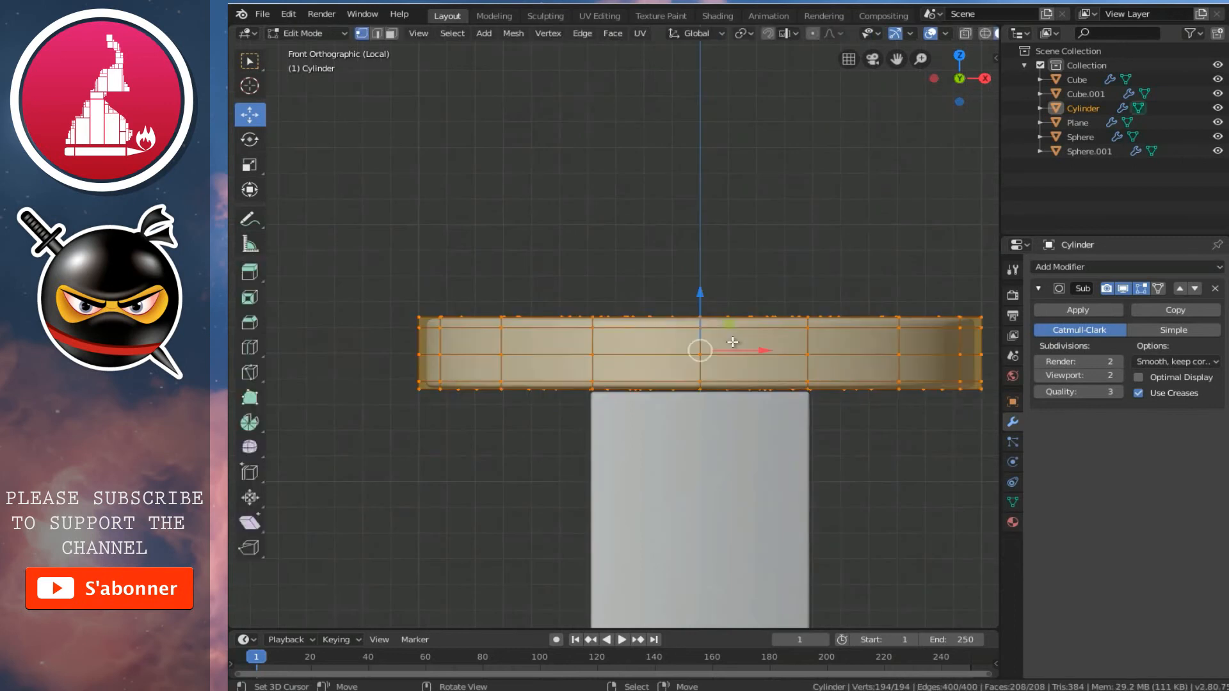
key("shift+z")
left_click_drag(697, 296, 702, 320)
key("shift+z")
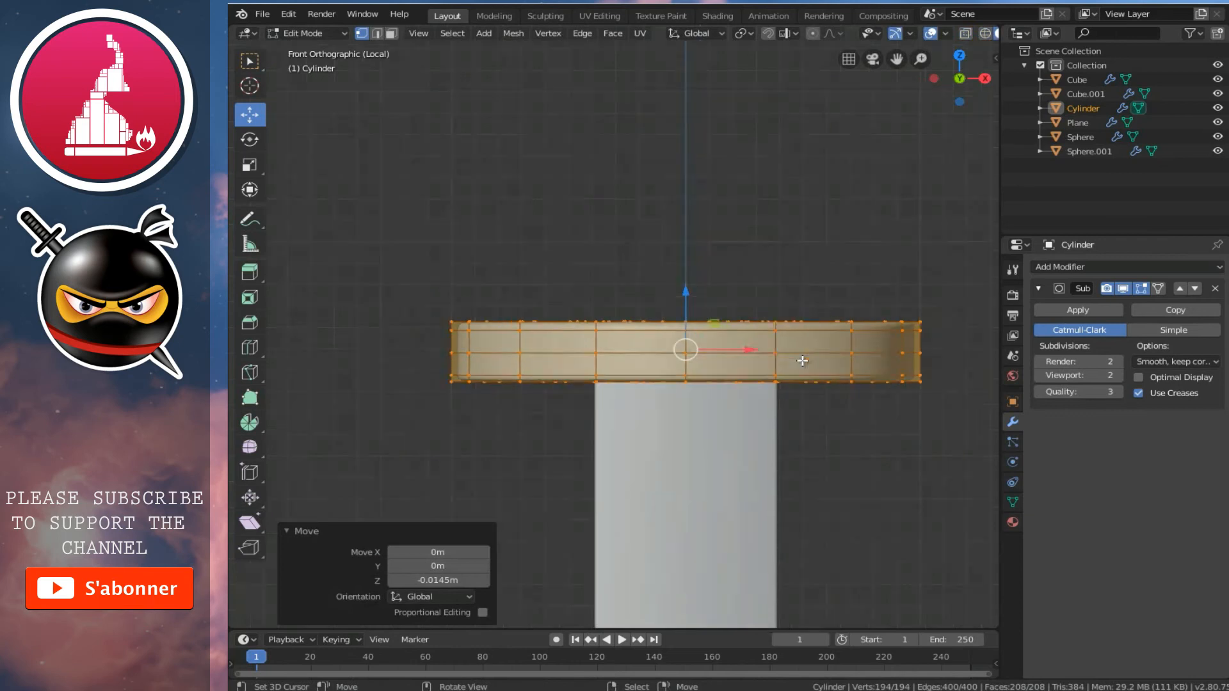
scroll(728, 367, "down", 4)
key("Tab")
Step: Examine how the disc sits on the plank from the front, in perspective and from the side
left_click(680, 393)
scroll(771, 349, "down", 7)
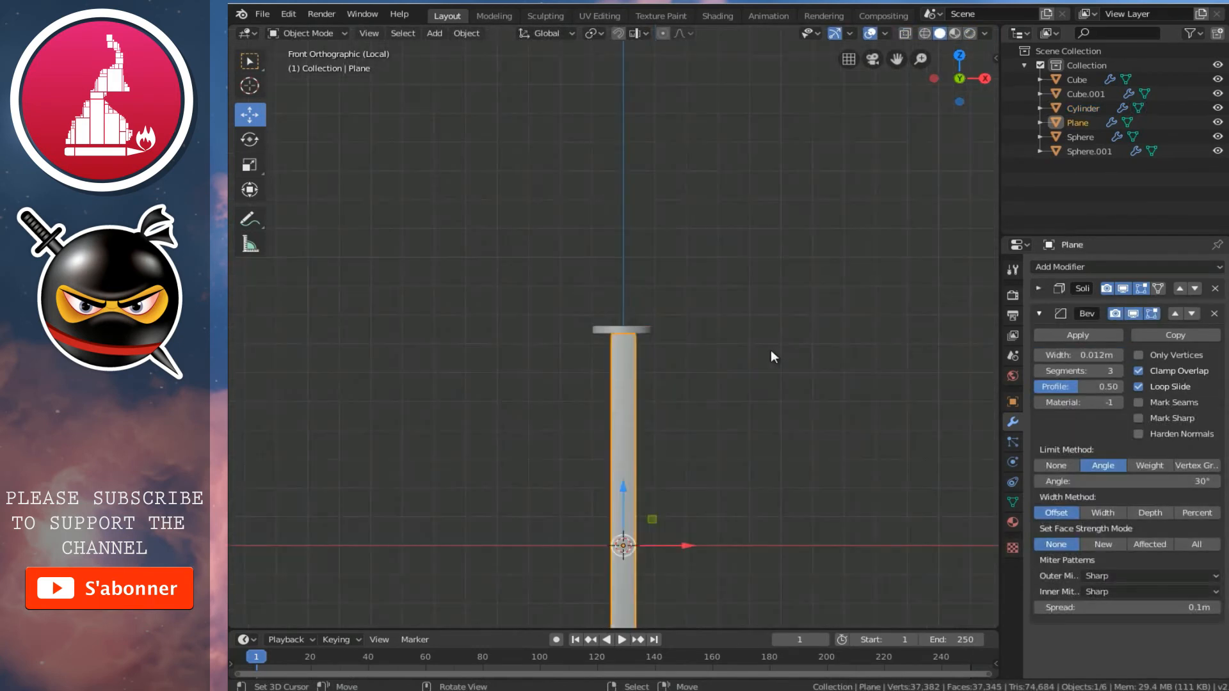
middle_click_drag(731, 416, 730, 329, "shift")
scroll(728, 328, "up", 1)
key("alt+a")
scroll(650, 351, "up", 4)
scroll(653, 346, "up", 11, "shift")
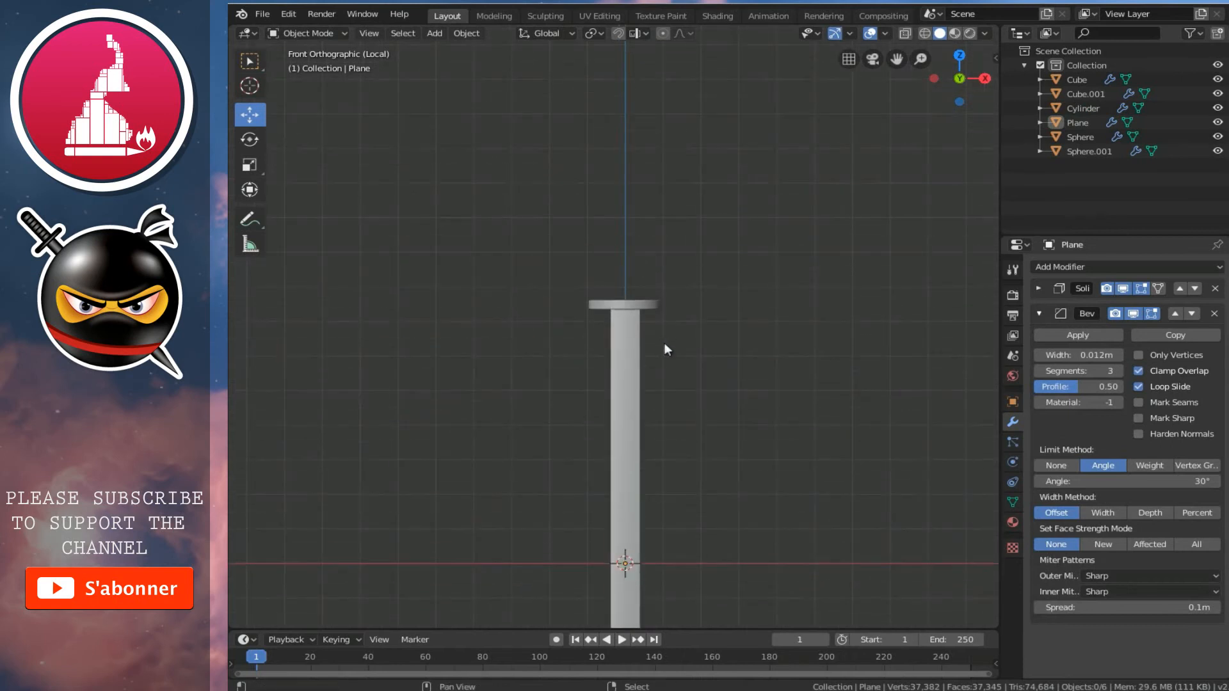
scroll(662, 339, "up", 5)
middle_click_drag(662, 338, 729, 345)
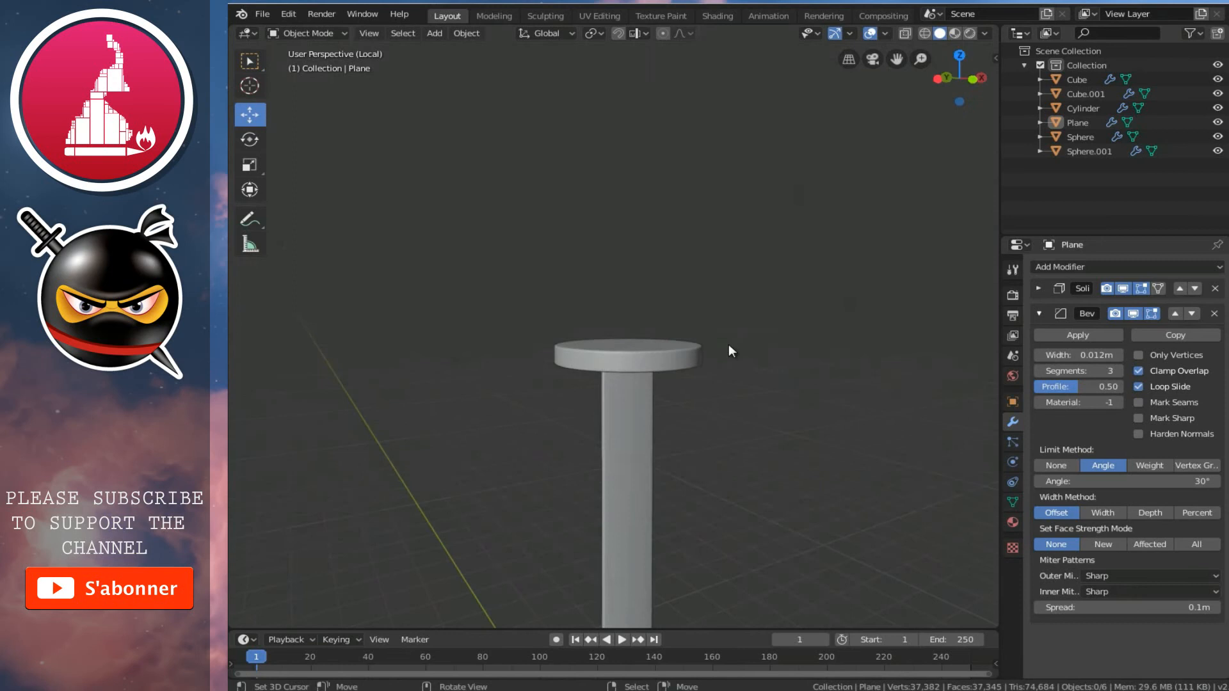
key("KP_3")
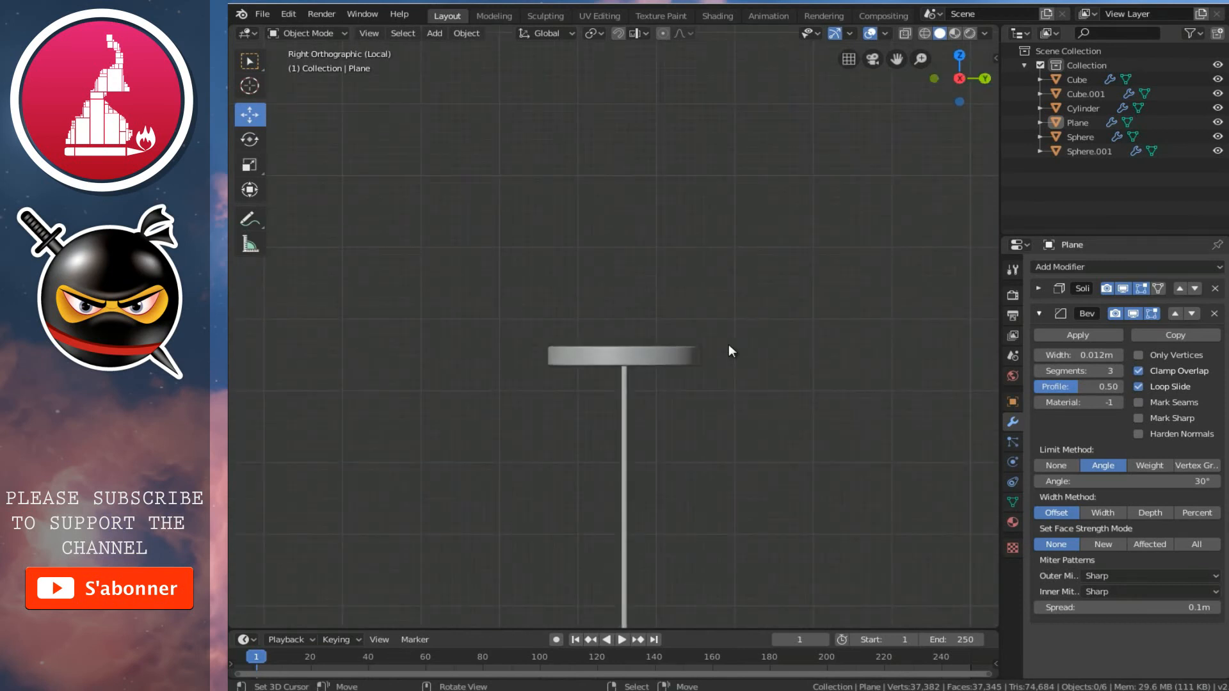
key("KP_1")
scroll(729, 344, "up", 5)
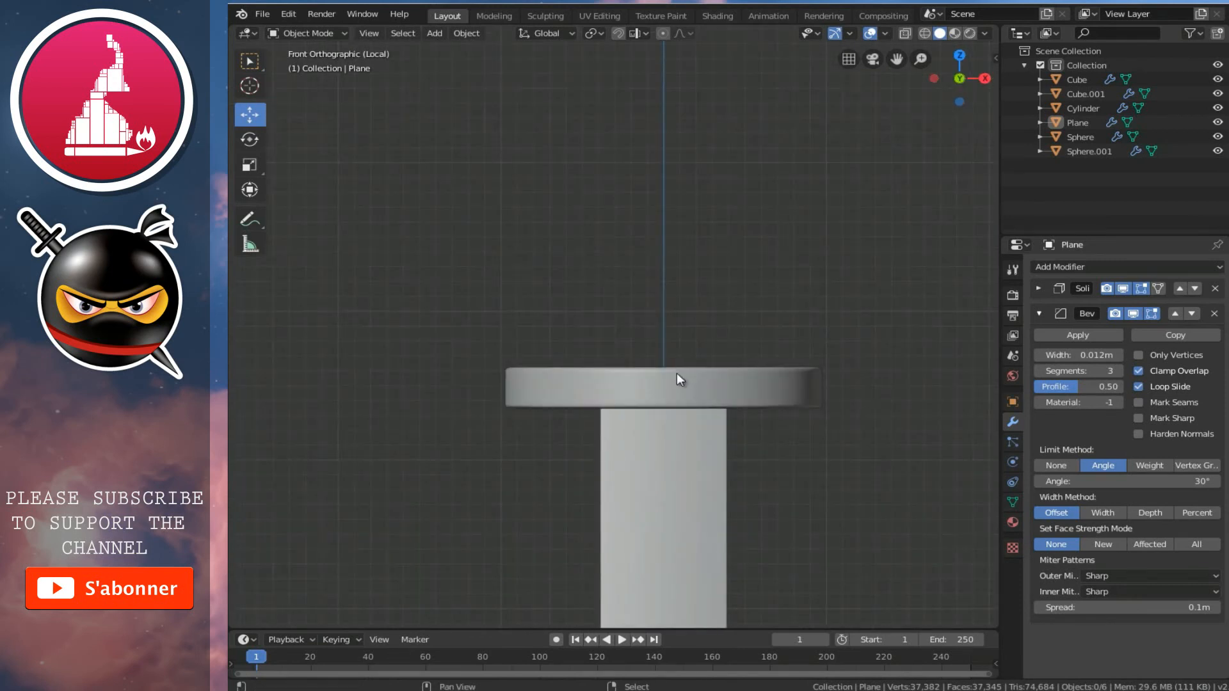
scroll(681, 365, "down", 10)
scroll(687, 352, "up", 6)
Step: Add a 16-vertex cylinder with radius 1 m, depth 2 m and cap fill type Nothing
key("shift+a")
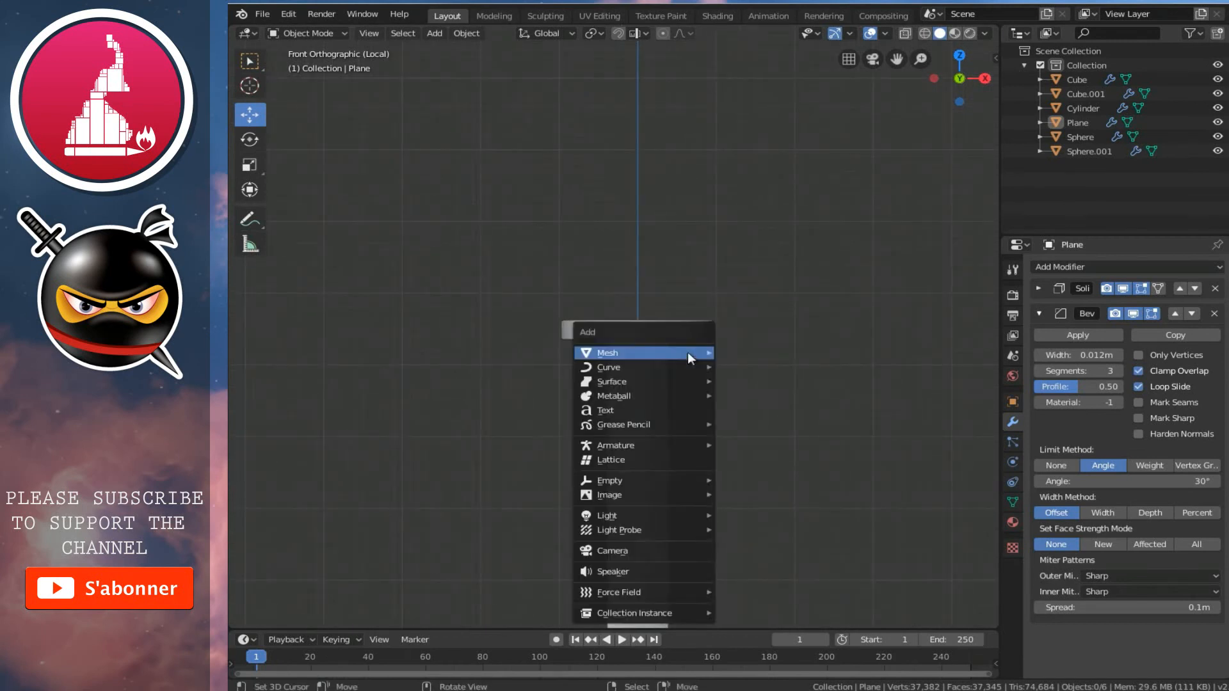
mouse_move(687, 352)
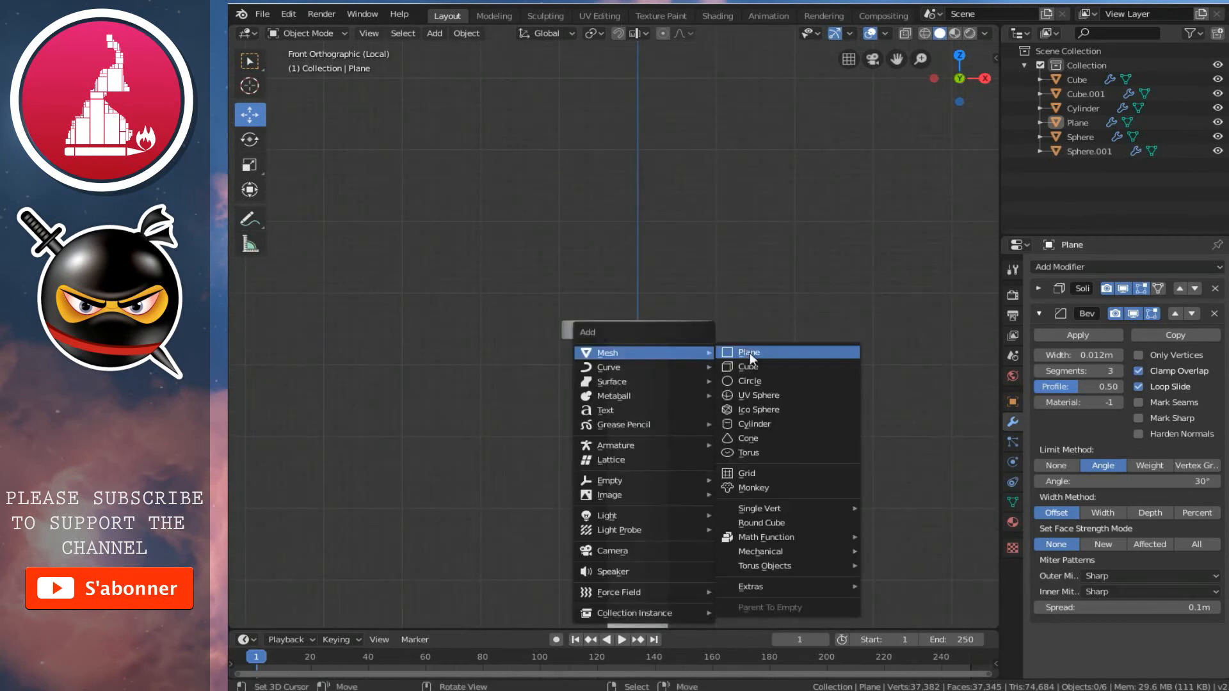
left_click(744, 425)
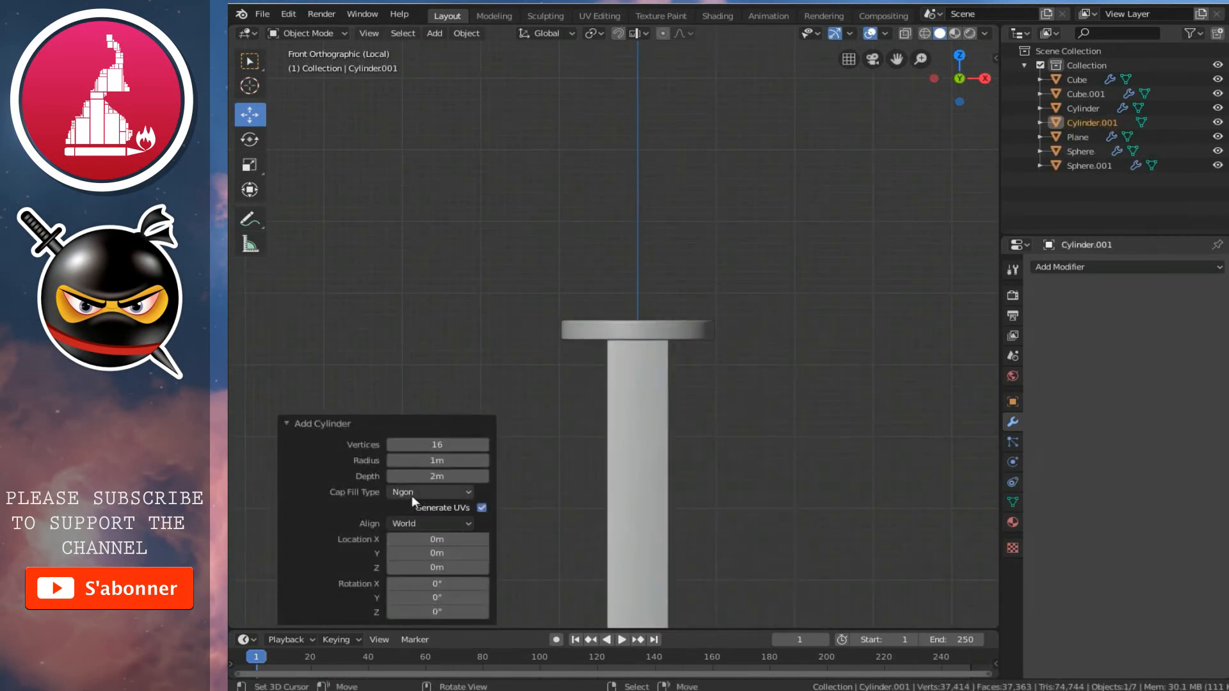
left_click(393, 490)
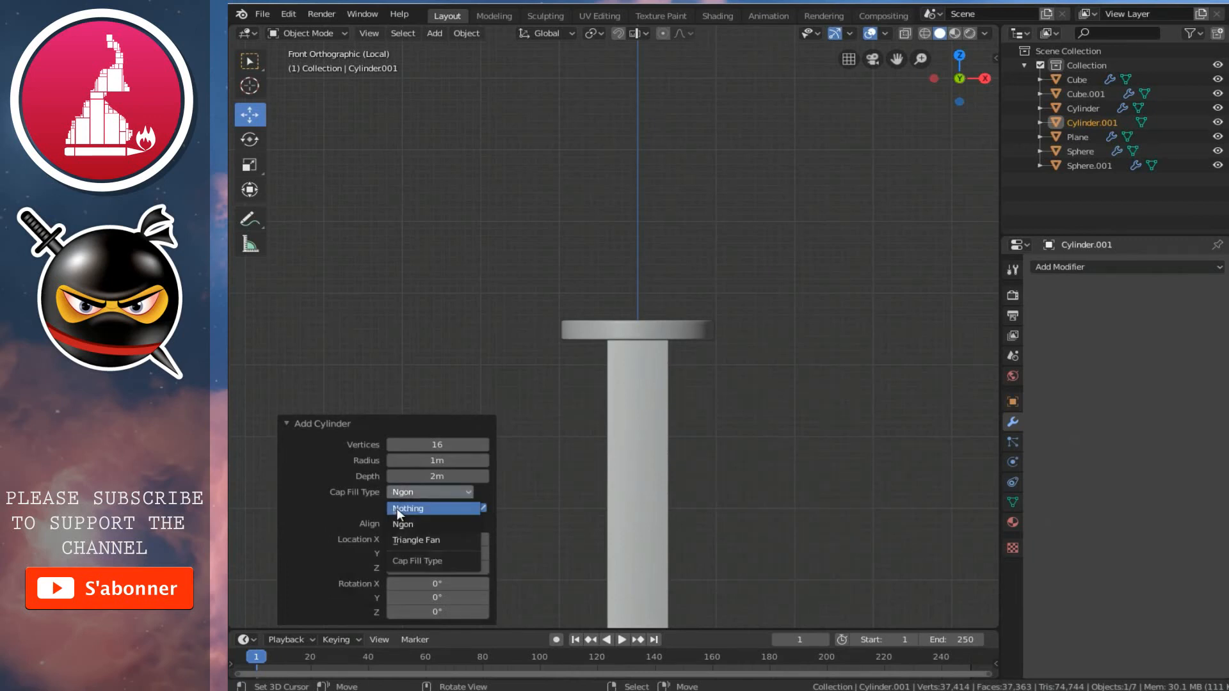
left_click(397, 509)
Step: Raise the new cylinder about 6.98 m to the plank's upper end, scale it down and place it just above the disc
scroll(698, 493, "down", 2)
scroll(646, 429, "down", 8, "shift")
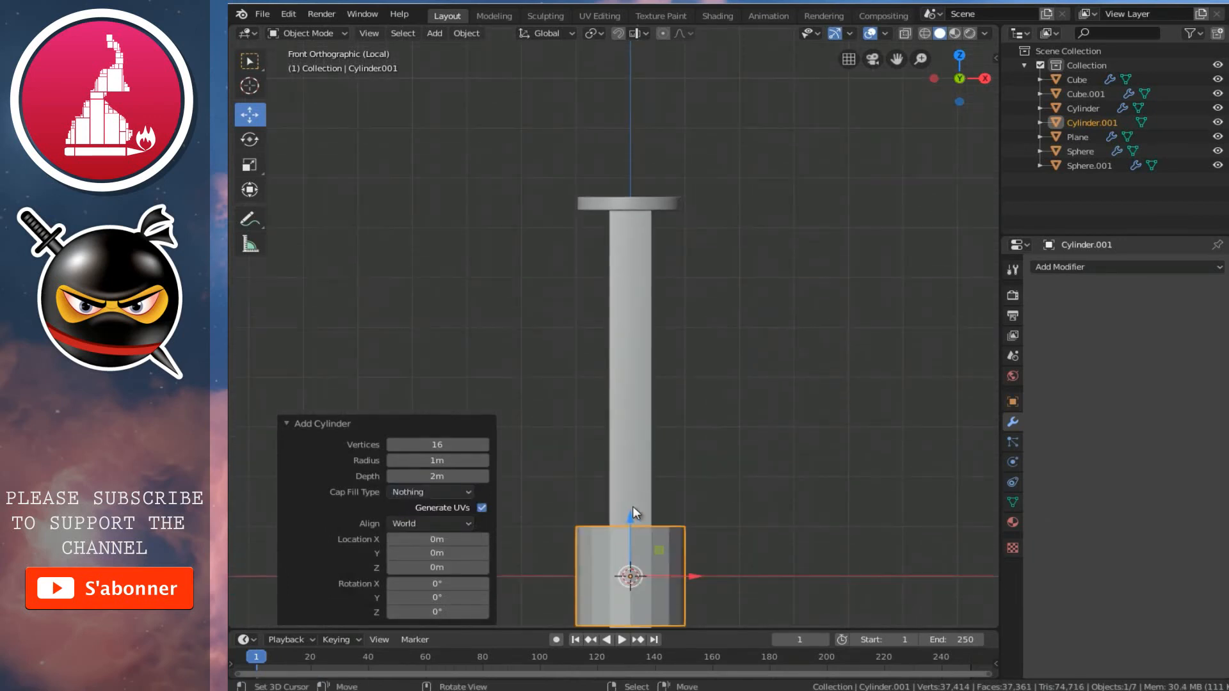
left_click_drag(629, 517, 631, 172)
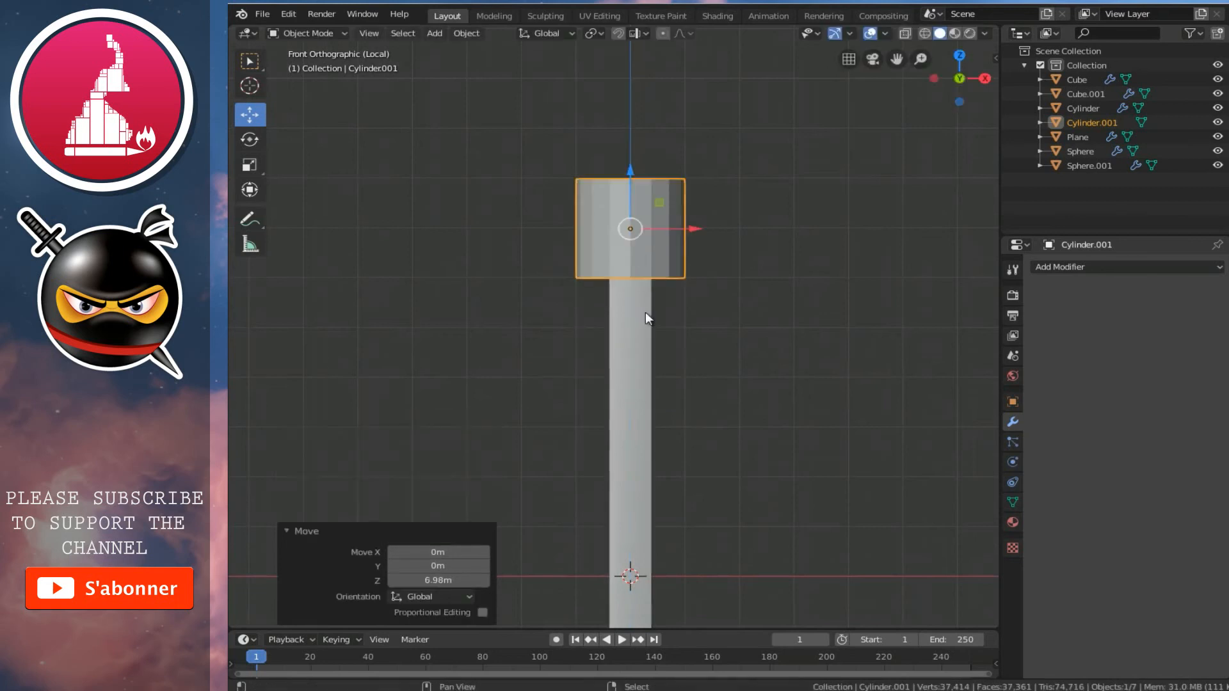
scroll(649, 326, "up", 4, "shift")
scroll(646, 371, "up", 4)
left_click_drag(646, 464, 704, 352)
key("s")
left_click(720, 474)
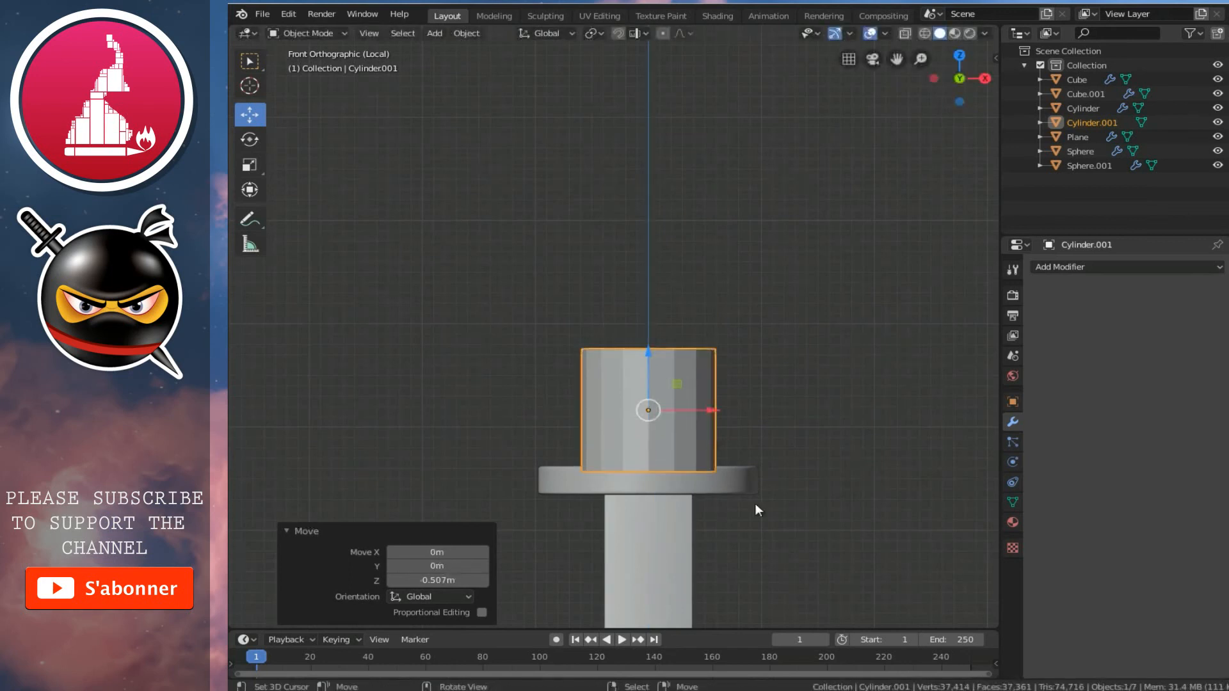
Step: Scale the cylinder by about 0.816 and again down to the plank's width, and seat its base on the disc's top
key("s")
left_click(722, 493)
scroll(698, 413, "up", 2)
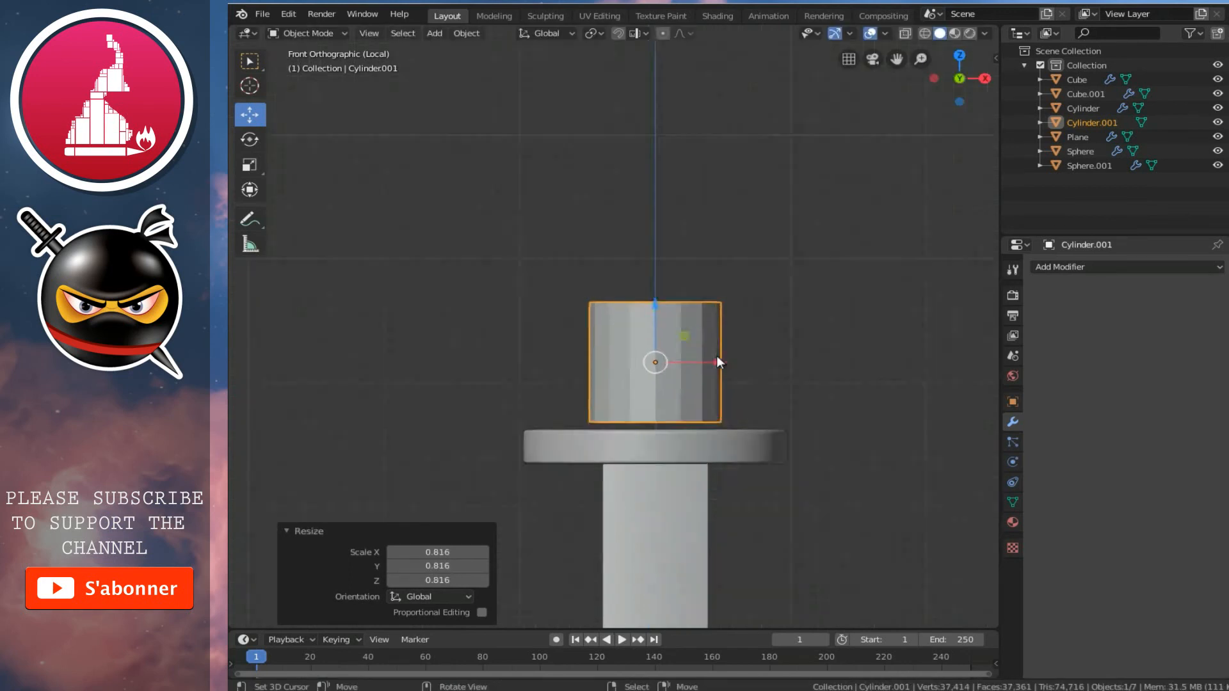
left_click_drag(662, 303, 664, 368)
key("s")
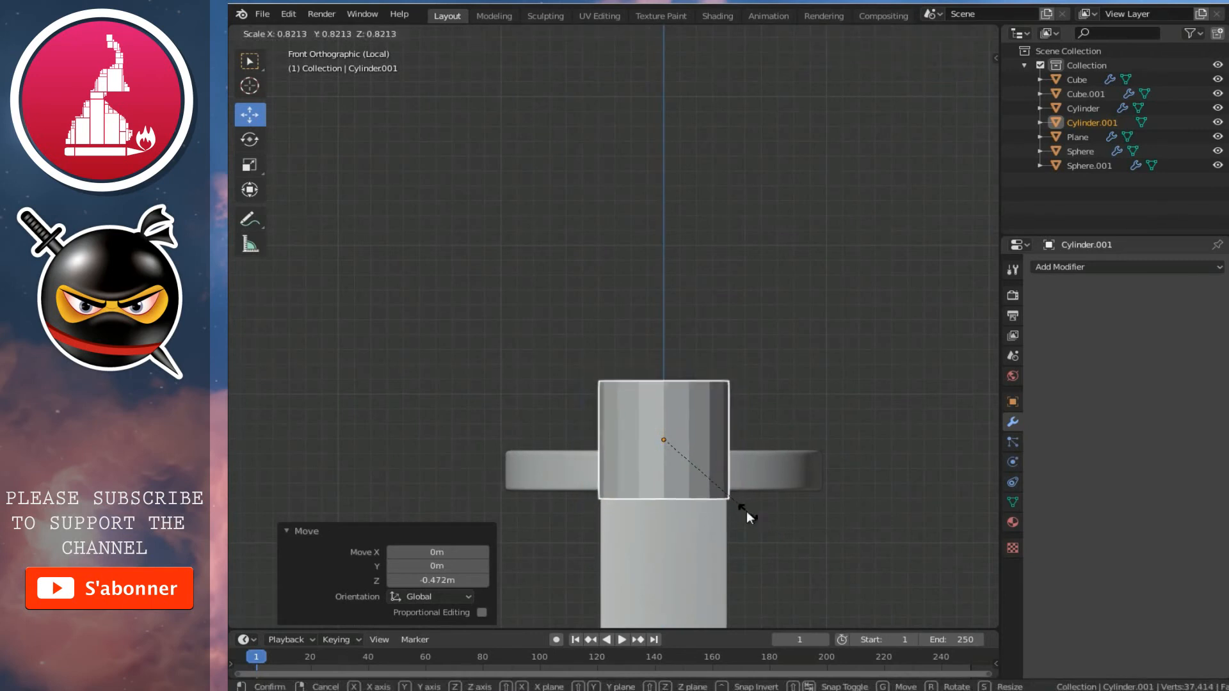
left_click(746, 510)
left_click_drag(670, 385, 658, 337)
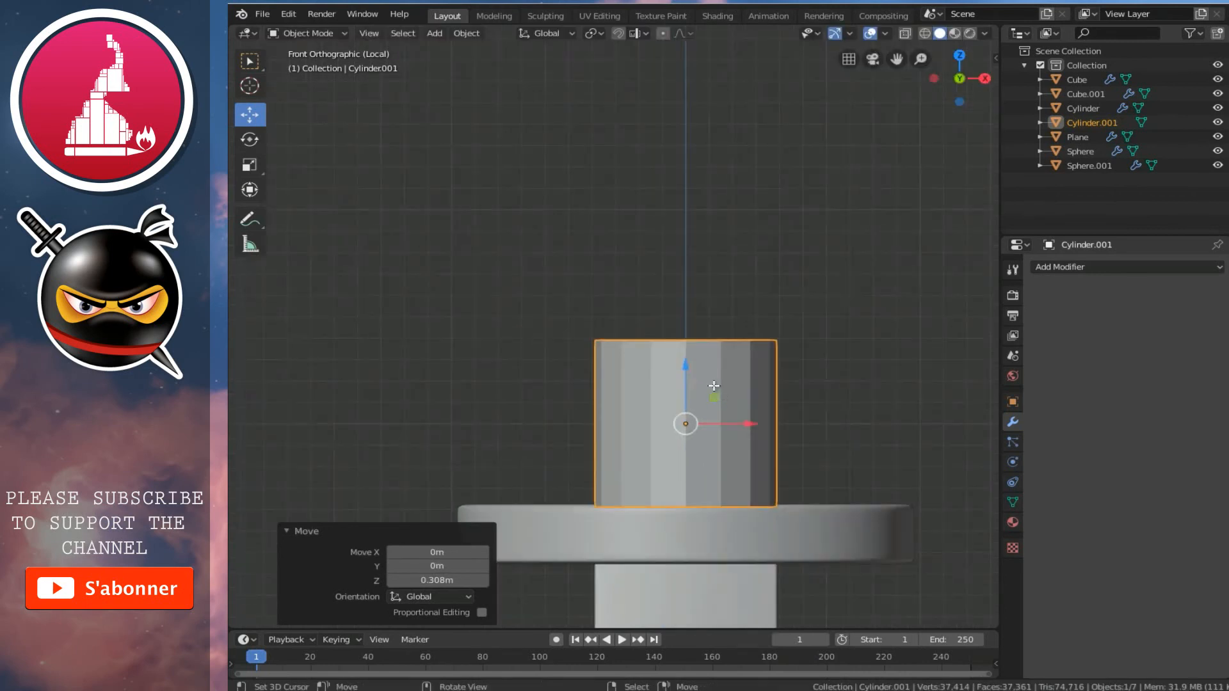
Step: Select the cylinder's top edge loop and raise it to lengthen the cylinder into a tall handle
key("Tab")
scroll(714, 388, "down", 2)
scroll(712, 387, "up", 3)
left_click(674, 338)
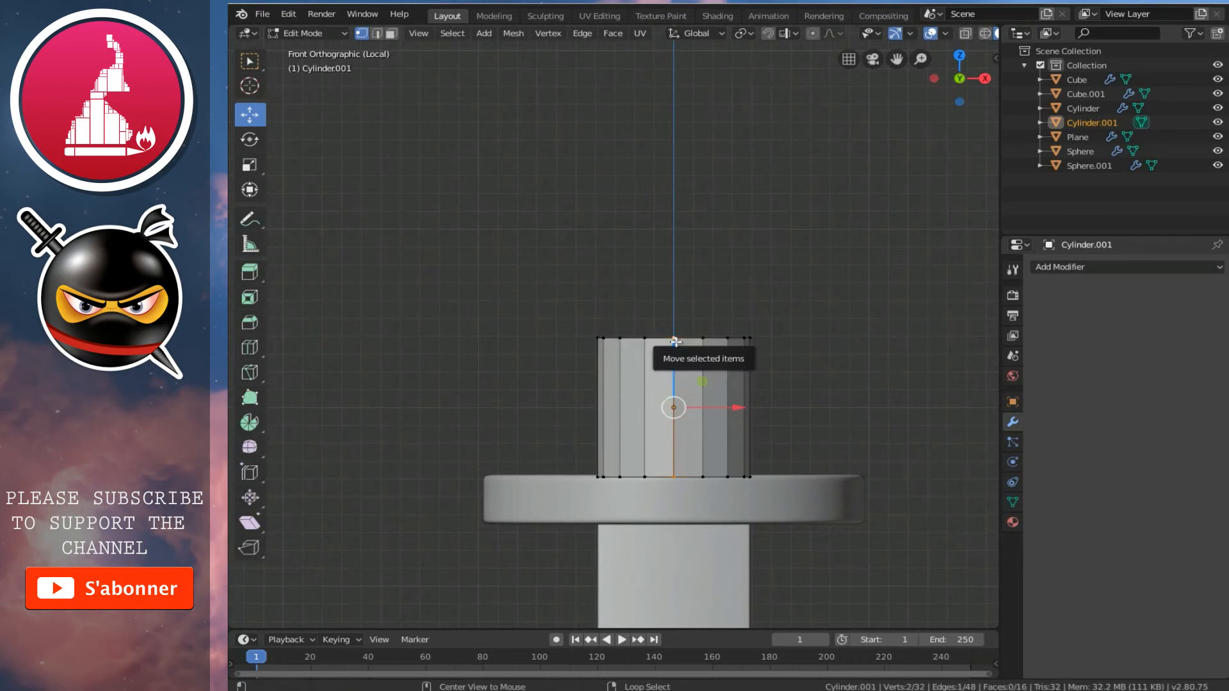
right_click(704, 335, "alt")
scroll(701, 341, "down", 1)
middle_click_drag(672, 336, 673, 463, "shift")
left_click_drag(673, 400, 665, 237)
Step: Extrude the cylinder's top loop, raise it about 0.14 m and scale it to about 0.762 for a tapered shoulder
scroll(678, 288, "down", 3)
scroll(648, 256, "up", 2)
scroll(695, 327, "up", 3)
key("e")
right_click(699, 351)
key("s")
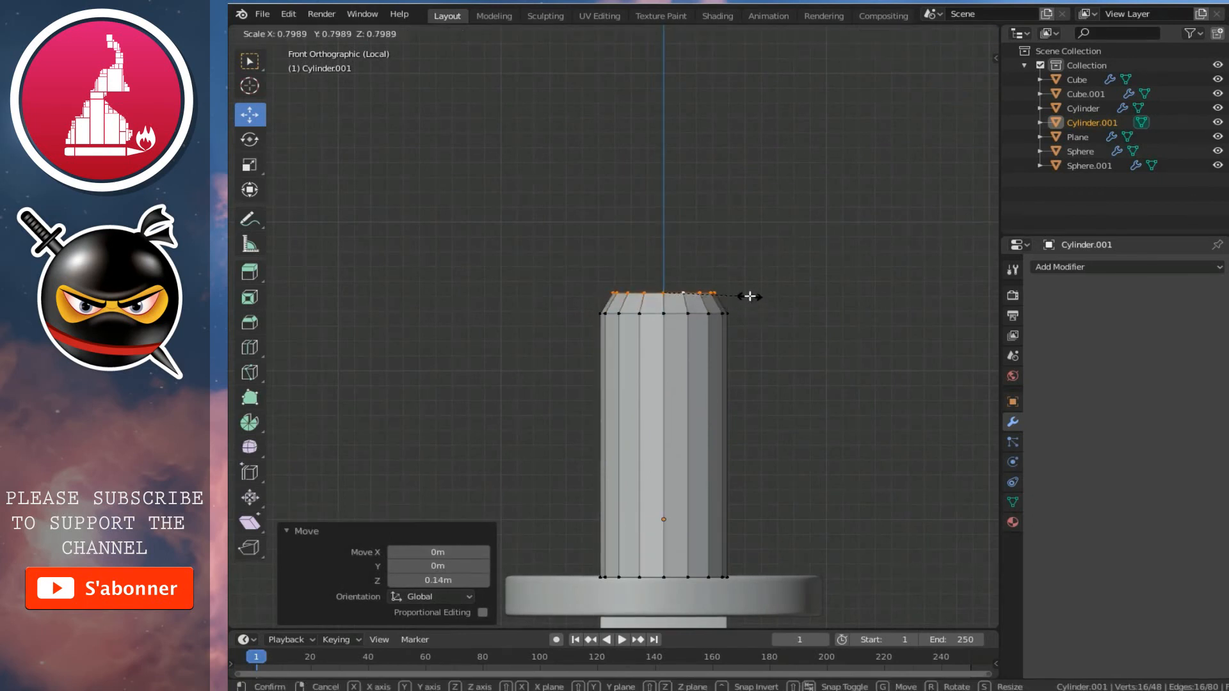
Step: Extrude the tapered top loop in place and scale it inward twice to fill the cap with concentric rings
scroll(643, 265, "down", 5)
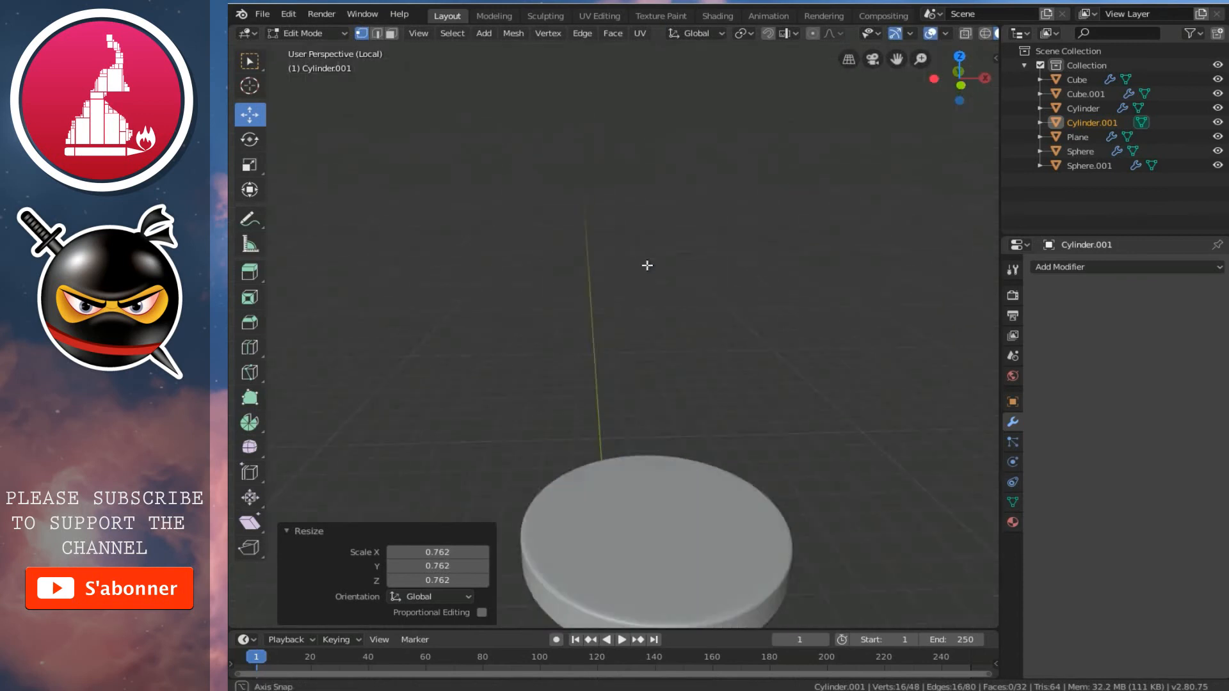
scroll(656, 334, "down", 3)
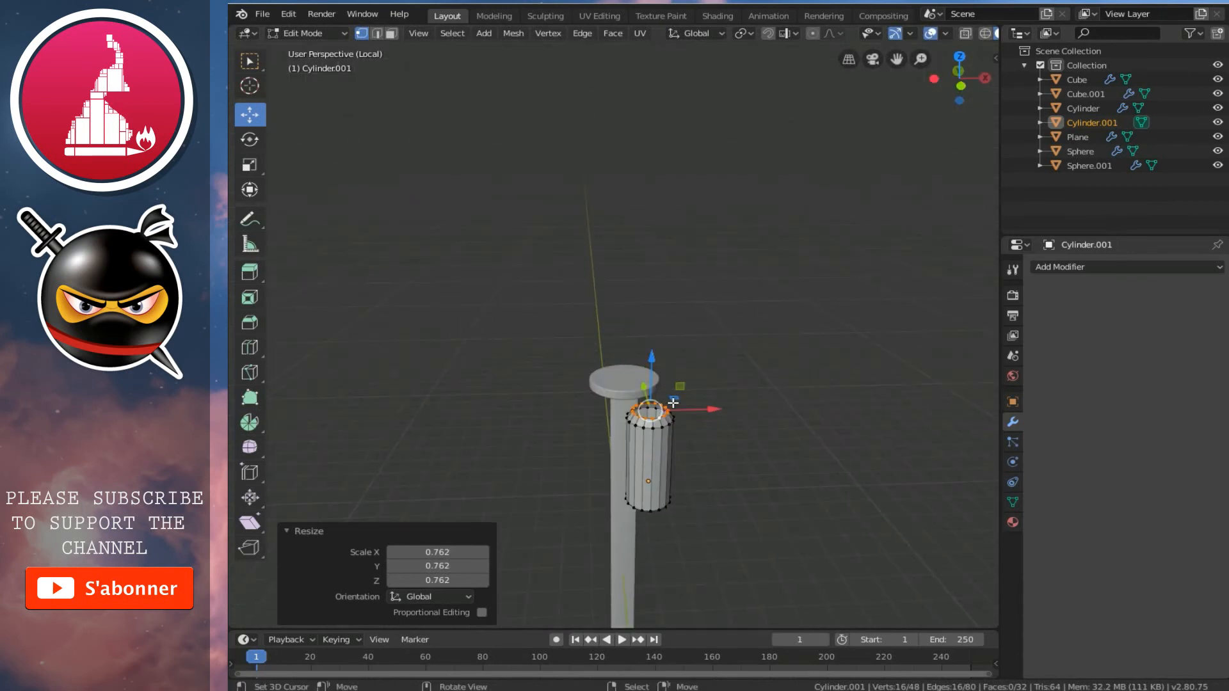
key("e")
right_click(695, 448)
key("s")
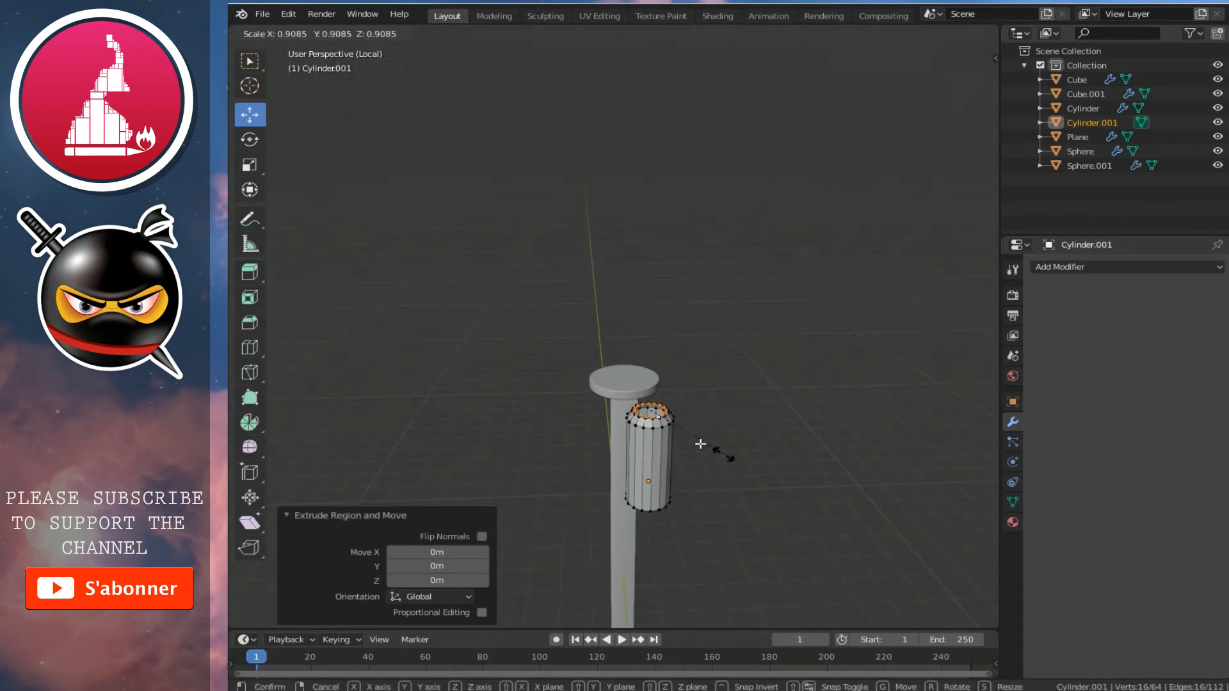
left_click(708, 472)
key("e")
right_click(689, 438)
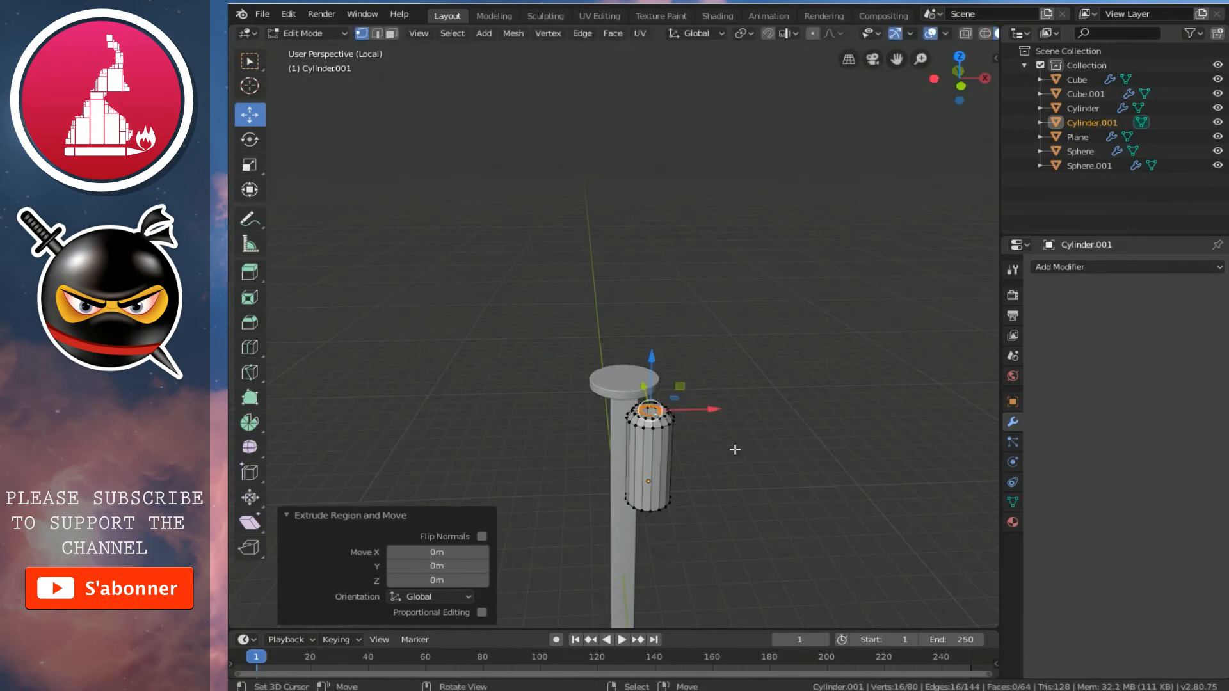
key("s")
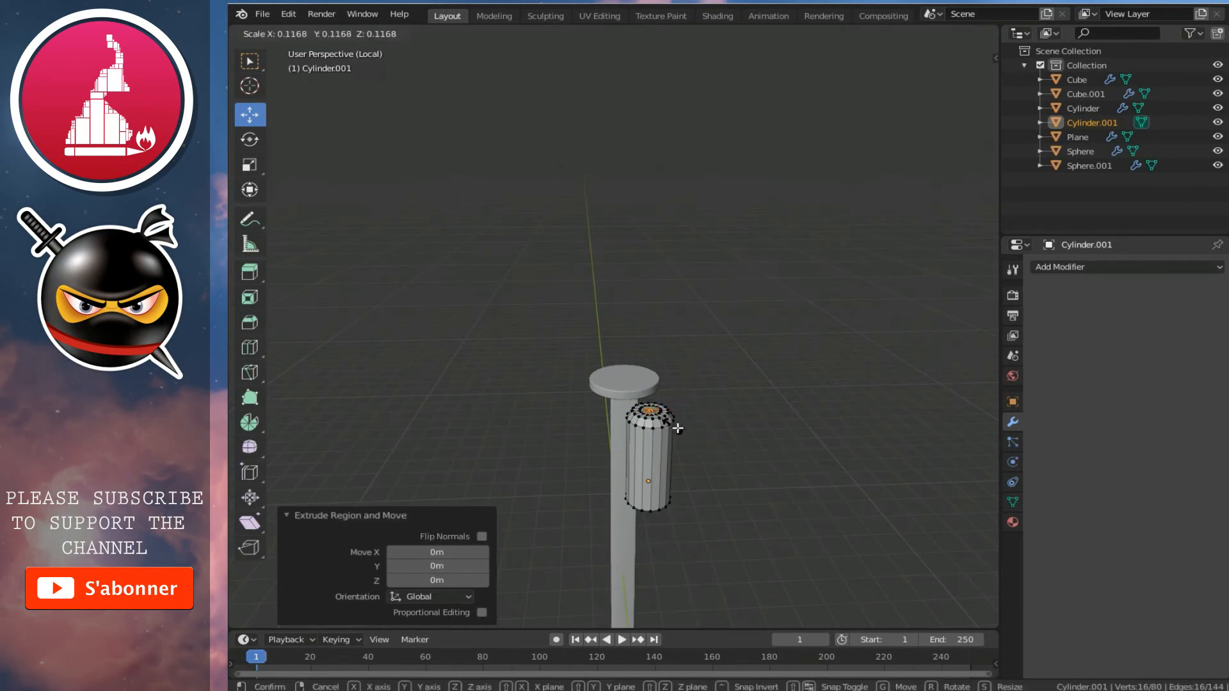